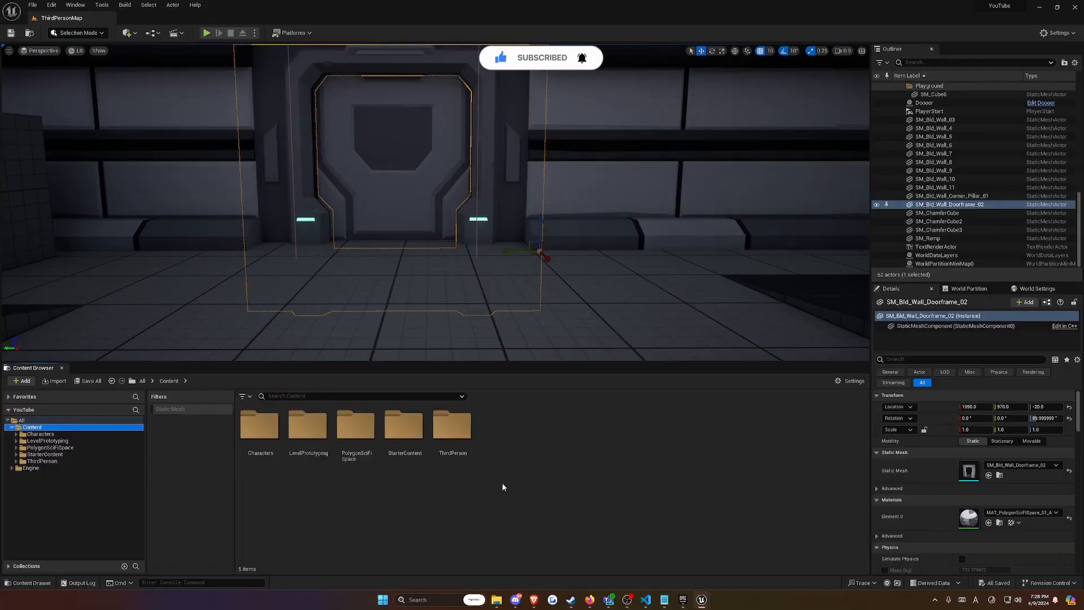
Step: Create a Blueprint Class with Actor as parent in the Content folder, name it Automatic_Door and open it
{"action": "right_click", "coordinate": [502, 442]}
{"action": "left_click", "coordinate": [446, 310]}
{"action": "right_click", "coordinate": [526, 480]}
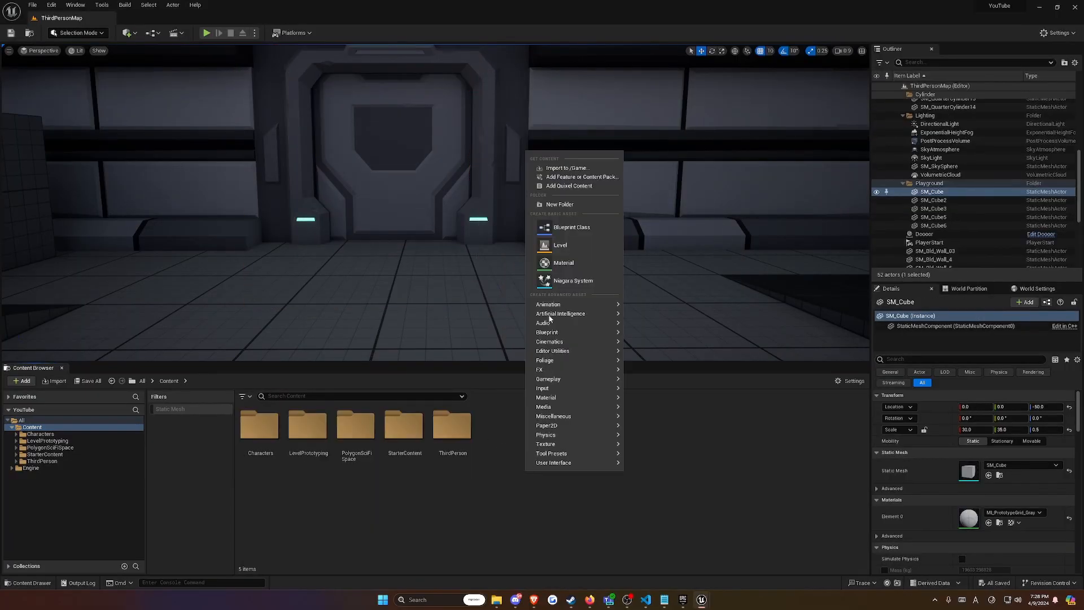
{"action": "left_click", "coordinate": [598, 228]}
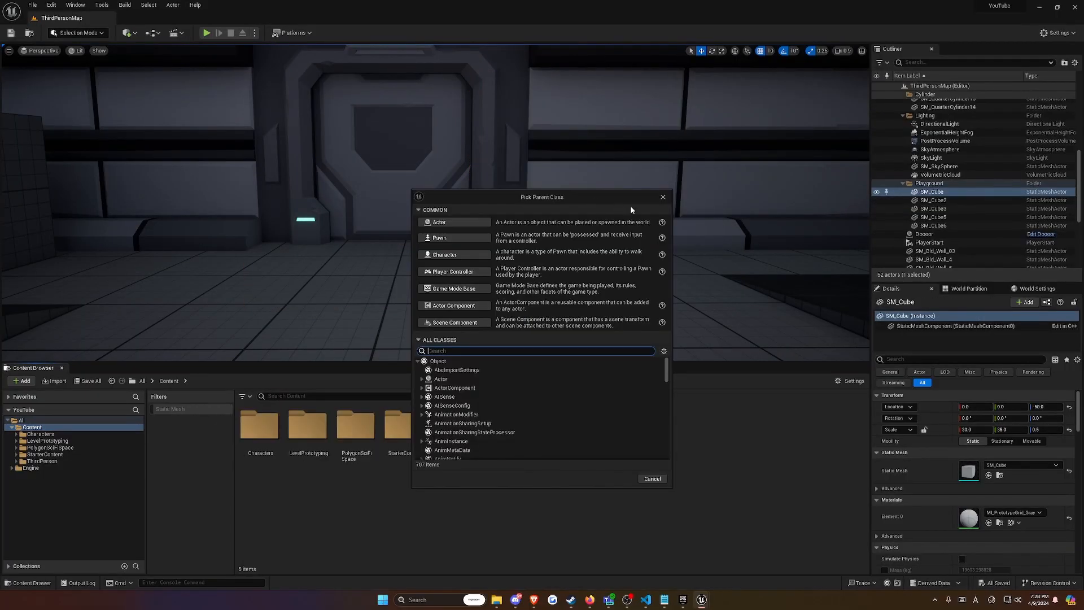
{"action": "left_click", "coordinate": [441, 379]}
{"action": "left_click", "coordinate": [620, 479]}
{"action": "type", "text": "Automatic_"}
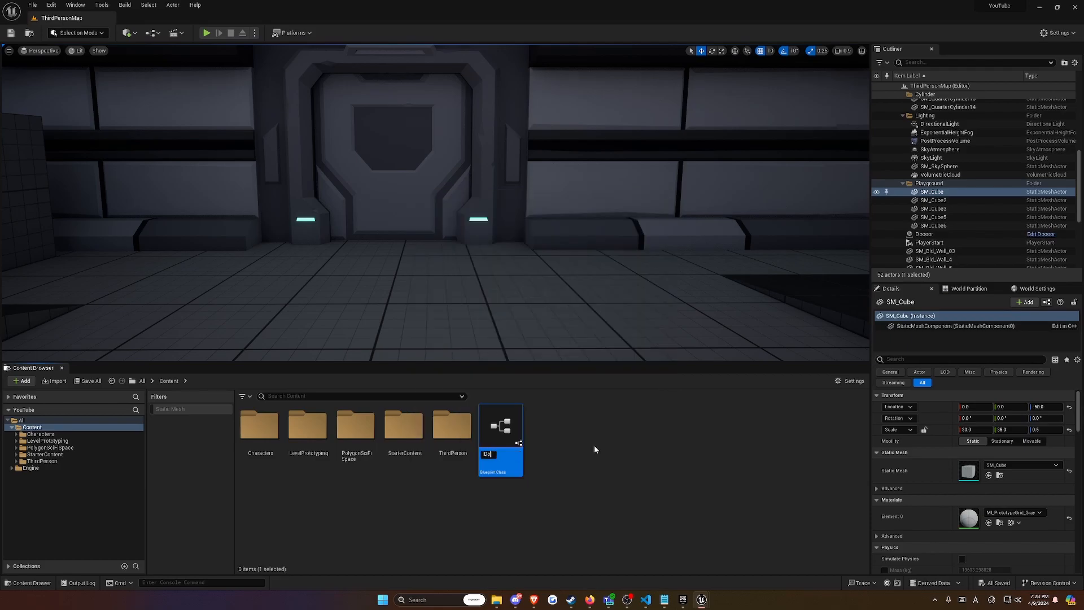
{"action": "type", "text": "Door"}
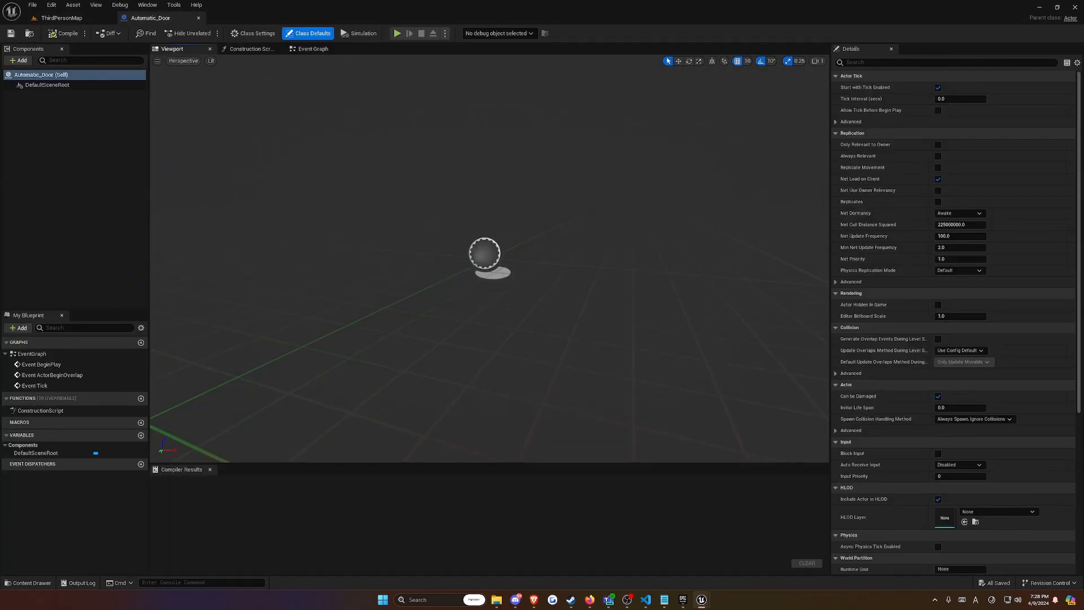
Step: Add a Static Mesh component named Door under DefaultSceneRoot
{"action": "left_click", "coordinate": [47, 84]}
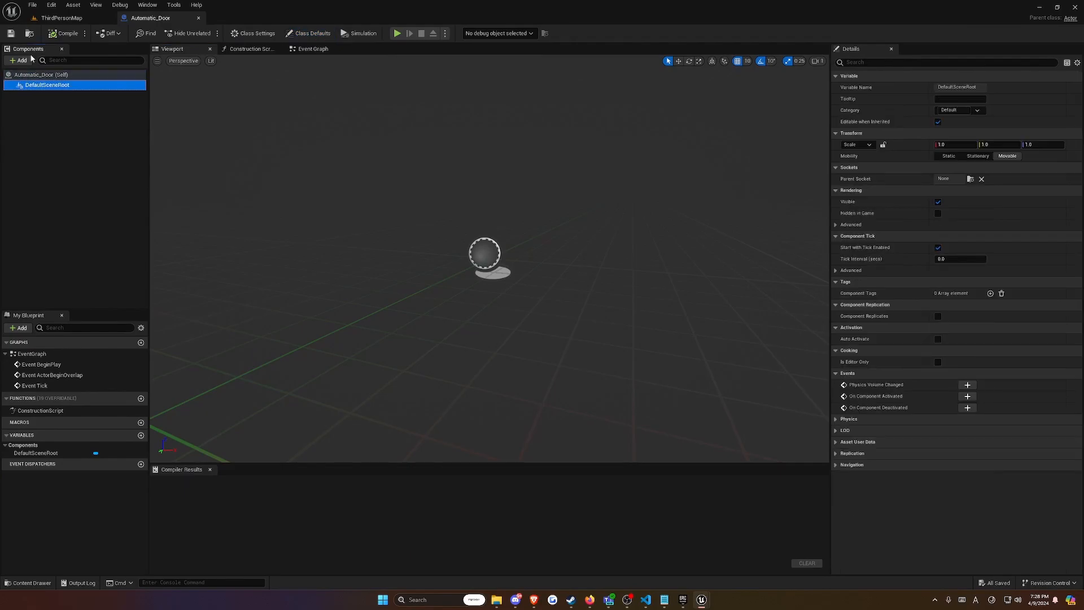
{"action": "left_click", "coordinate": [21, 60]}
{"action": "type", "text": "static"}
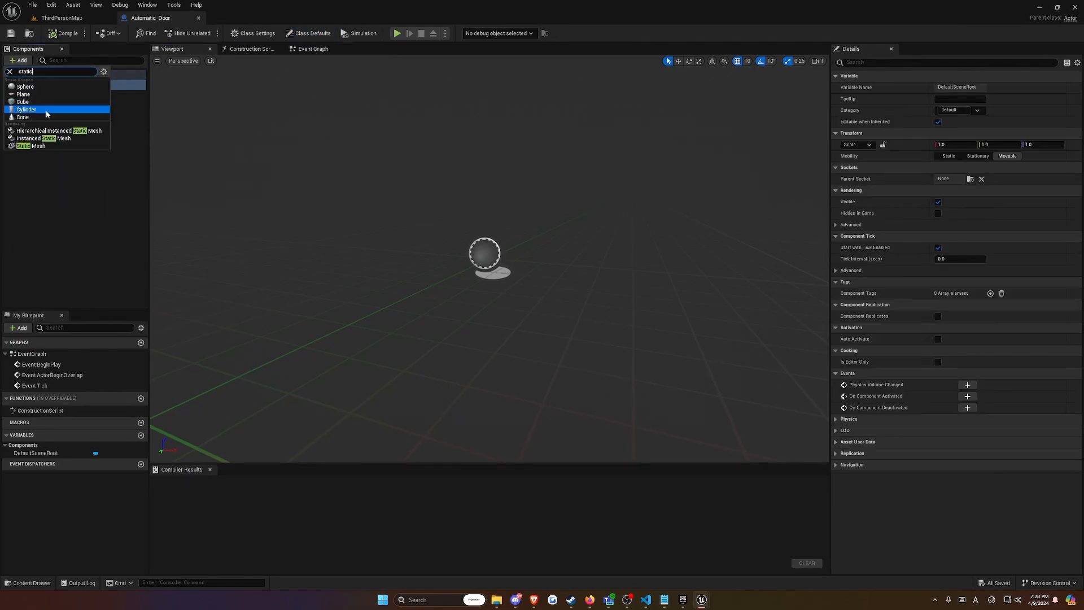
{"action": "left_click", "coordinate": [46, 109]}
{"action": "key", "text": "Return"}
Step: Assign the SM_Bld_Wall_Doorframe_Door_02 mesh to the Door component and compile the blueprint
{"action": "left_click", "coordinate": [968, 226]}
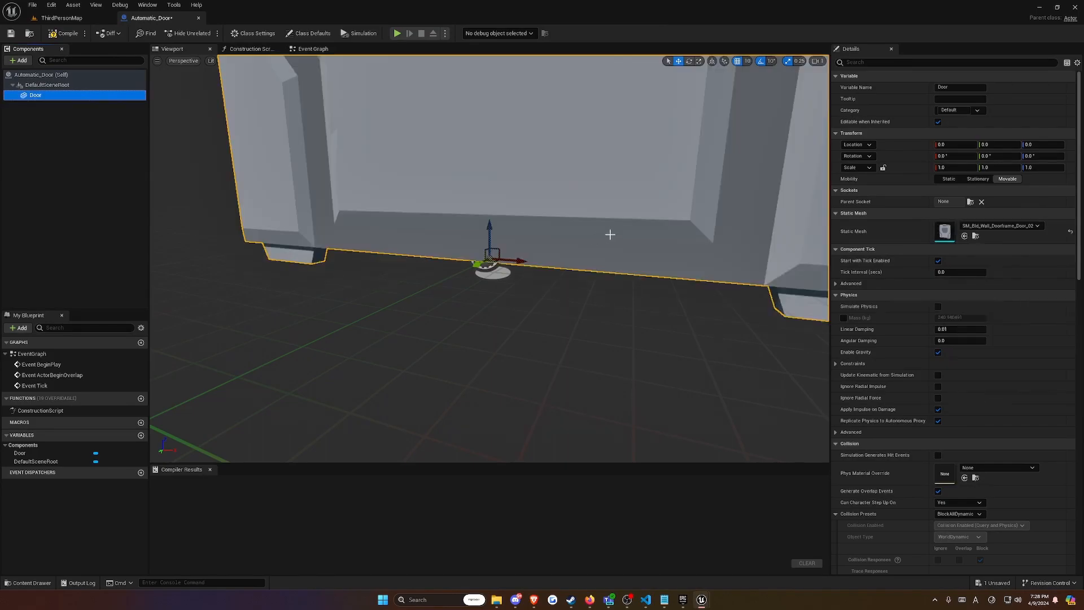
{"action": "key", "text": "s"}
{"action": "mouse_move", "coordinate": [610, 235]}
{"action": "right_mouse_down"}
{"action": "mouse_move", "coordinate": [616, 221]}
{"action": "mouse_move", "coordinate": [612, 237]}
{"action": "right_mouse_up"}
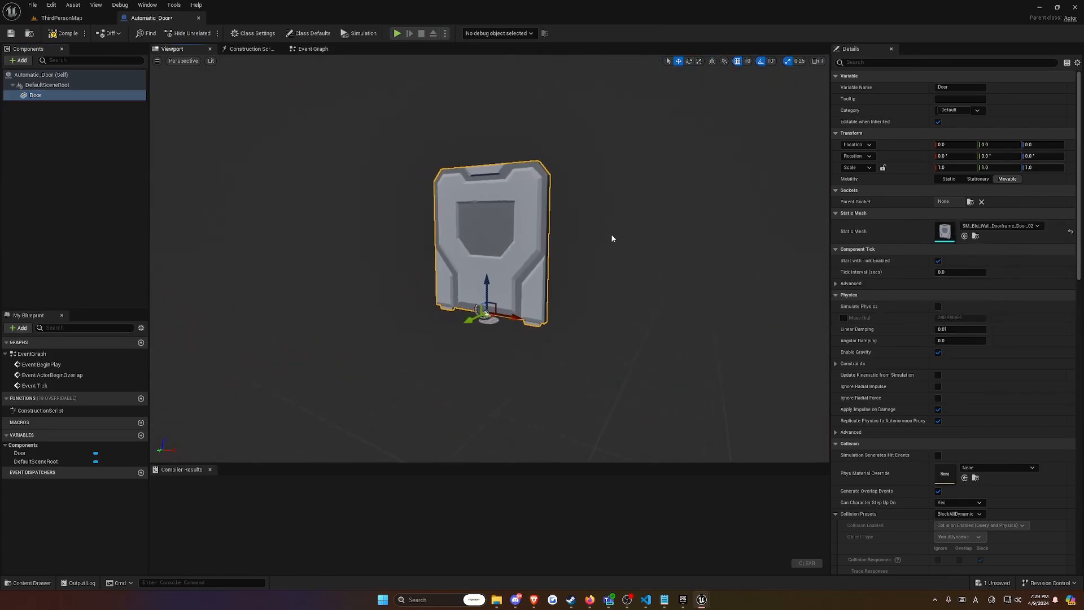
{"action": "left_click", "coordinate": [63, 33]}
Step: Add a Box Collision component to the Automatic_Door blueprint
{"action": "left_click", "coordinate": [21, 60]}
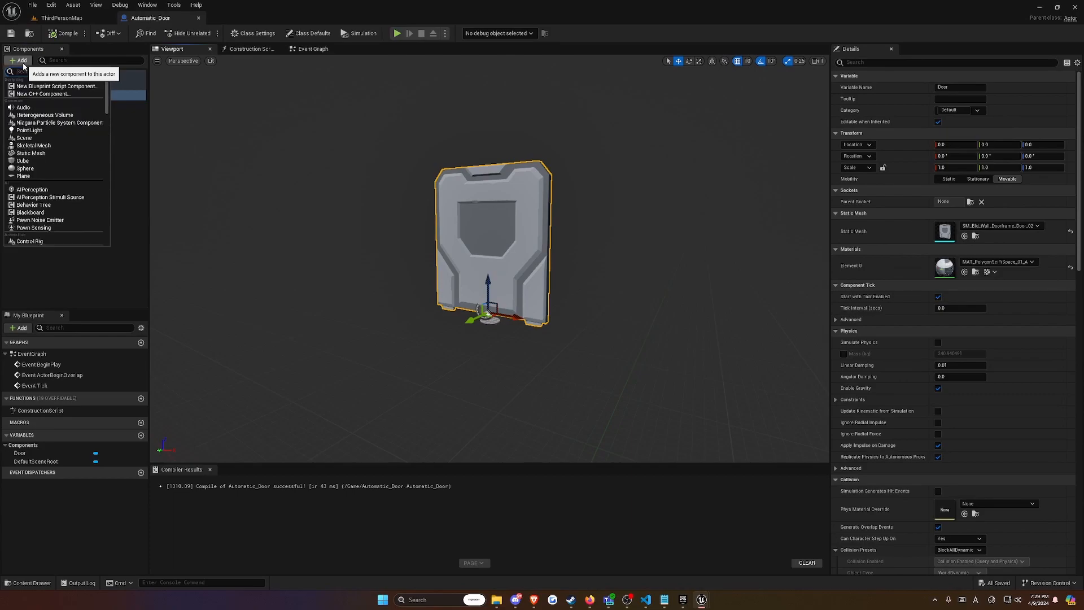
{"action": "type", "text": "box"}
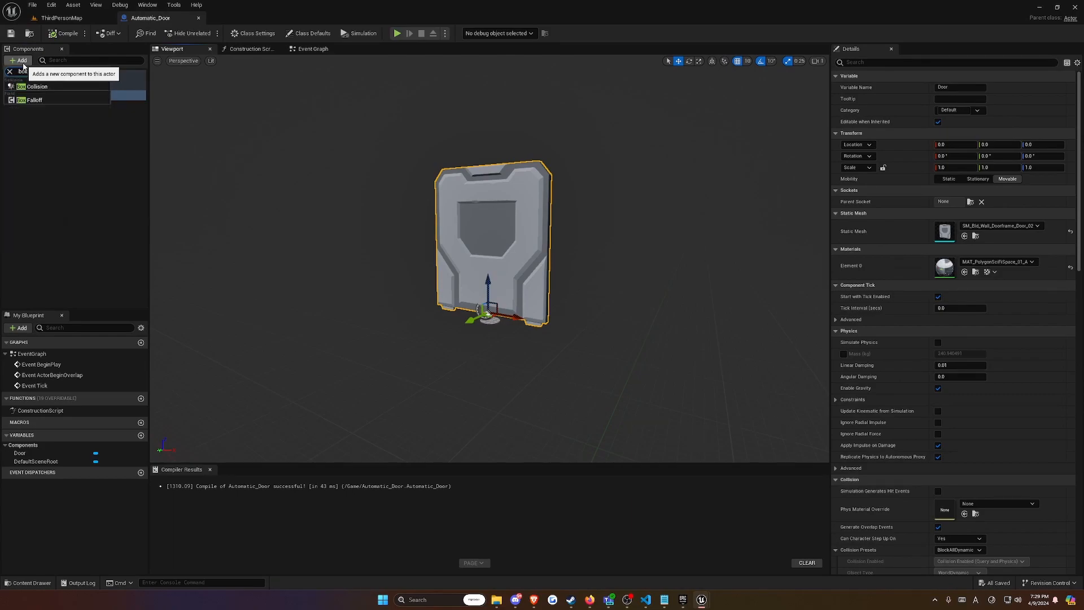
{"action": "left_click", "coordinate": [38, 86]}
Step: Scale the collision box horizontally so it is wider than the door and extends well in front and behind it
{"action": "key", "text": "r"}
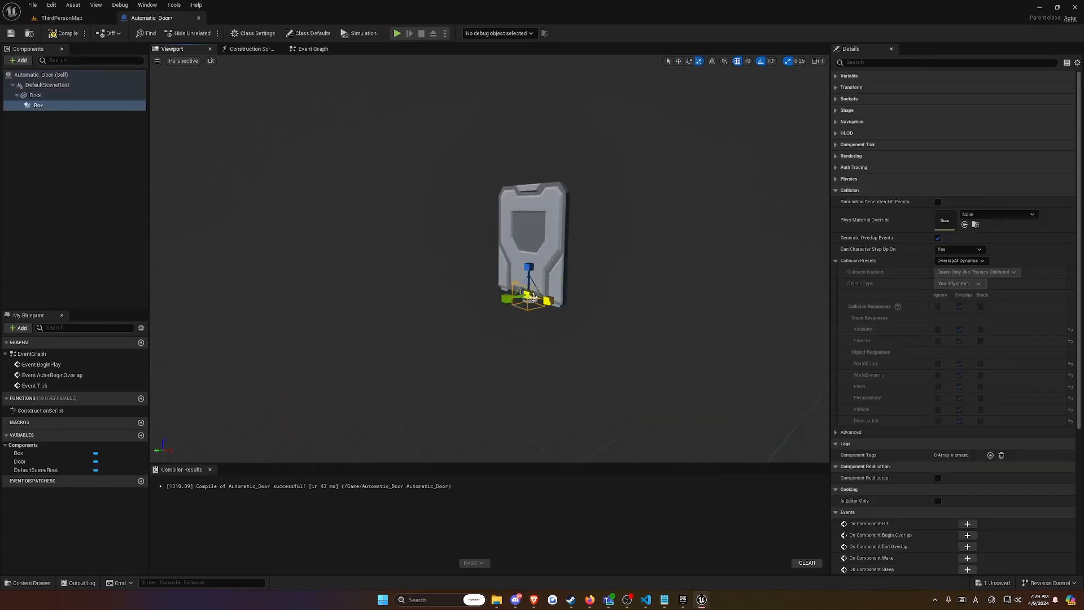
{"action": "left_click_drag", "start_coordinate": [507, 298], "coordinate": [474, 306]}
{"action": "key", "text": "w"}
{"action": "right_click_drag", "start_coordinate": [475, 307], "coordinate": [508, 297]}
{"action": "key", "text": "a"}
{"action": "key", "text": "d"}
{"action": "key", "text": "s"}
{"action": "left_click_drag", "start_coordinate": [505, 323], "coordinate": [460, 353]}
{"action": "key", "text": "d"}
{"action": "right_click_drag", "start_coordinate": [520, 320], "coordinate": [438, 320]}
{"action": "key", "text": "s"}
{"action": "left_click_drag", "start_coordinate": [458, 287], "coordinate": [435, 303]}
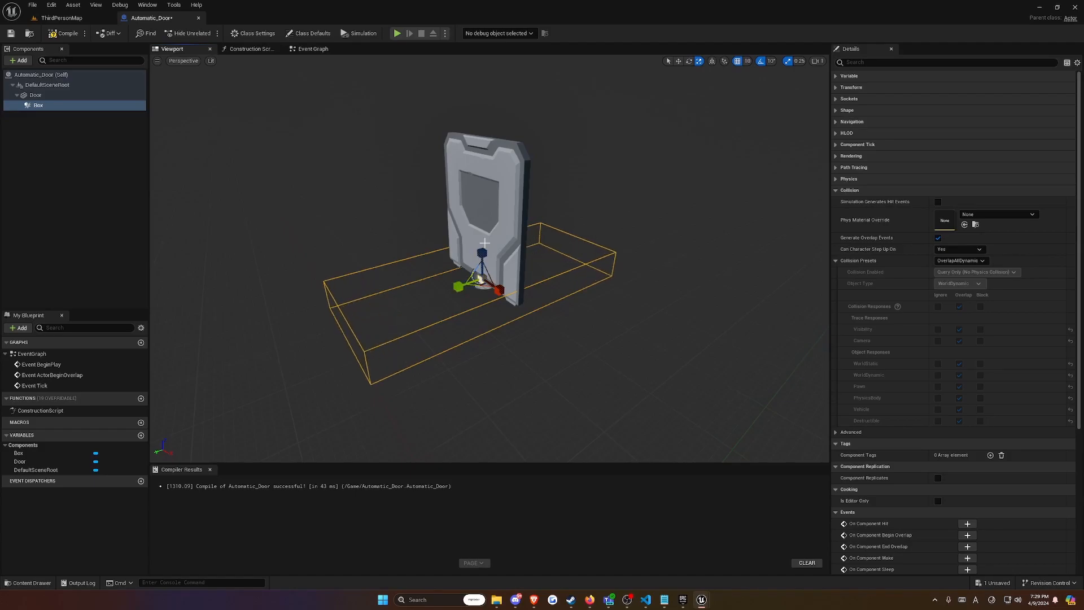
Step: Raise the collision box to the upper part of the door and reparent Box directly under DefaultSceneRoot
{"action": "left_click_drag", "start_coordinate": [484, 257], "coordinate": [488, 193]}
{"action": "key", "text": "w"}
{"action": "right_click_drag", "start_coordinate": [488, 194], "coordinate": [537, 200]}
{"action": "key", "text": "e"}
{"action": "key", "text": "r"}
{"action": "left_click_drag", "start_coordinate": [542, 213], "coordinate": [542, 254]}
{"action": "key", "text": "w"}
{"action": "left_click_drag", "start_coordinate": [546, 213], "coordinate": [556, 138]}
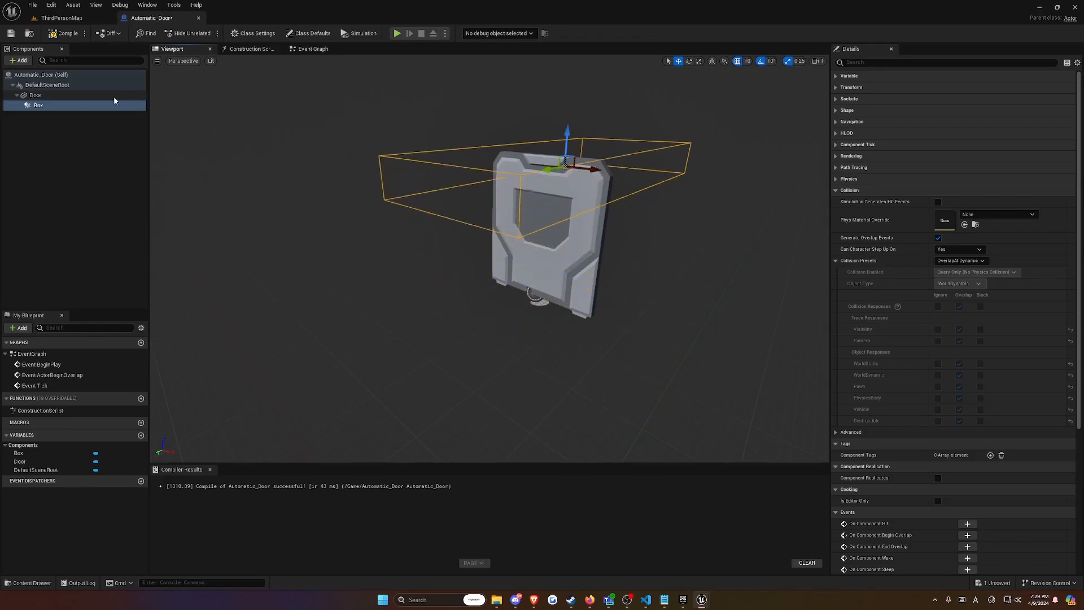
{"action": "left_click_drag", "start_coordinate": [45, 105], "coordinate": [46, 86]}
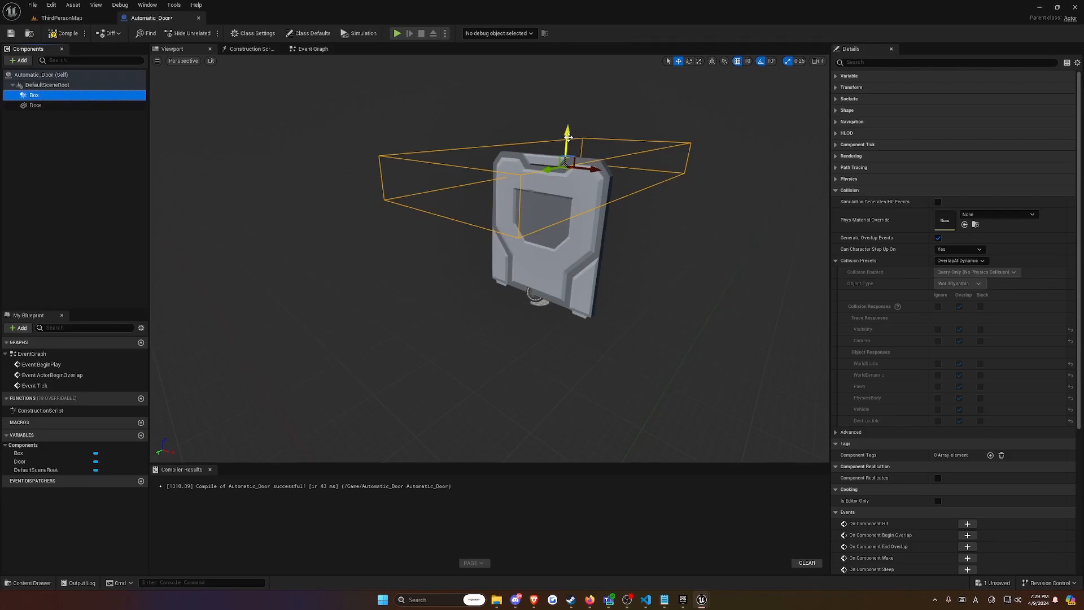
Step: Lower the collision box and stretch its height to enclose the whole door, and save and compile the blueprint
{"action": "left_click_drag", "start_coordinate": [568, 138], "coordinate": [567, 189]}
{"action": "key", "text": "e"}
{"action": "key", "text": "r"}
{"action": "key", "text": "w"}
{"action": "key", "text": "e"}
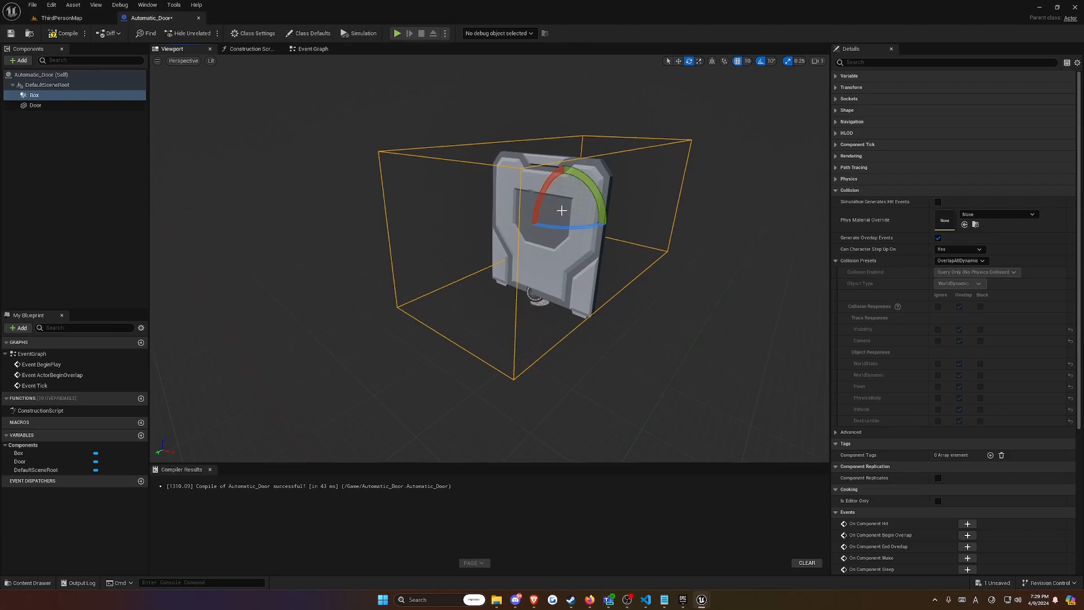
{"action": "key", "text": "r"}
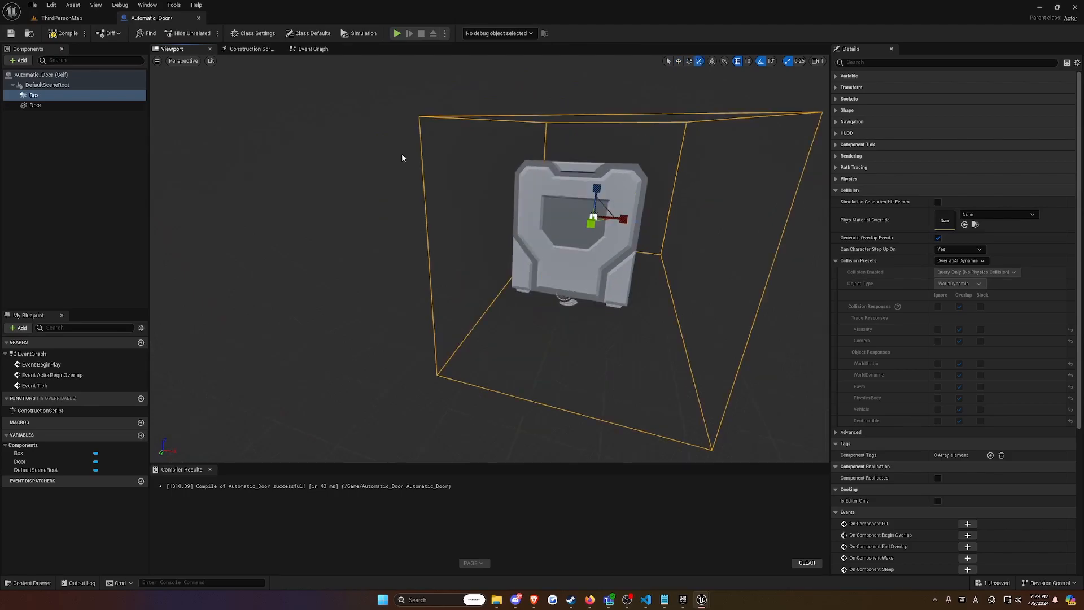
{"action": "key", "text": "ctrl+s"}
{"action": "left_click", "coordinate": [67, 33]}
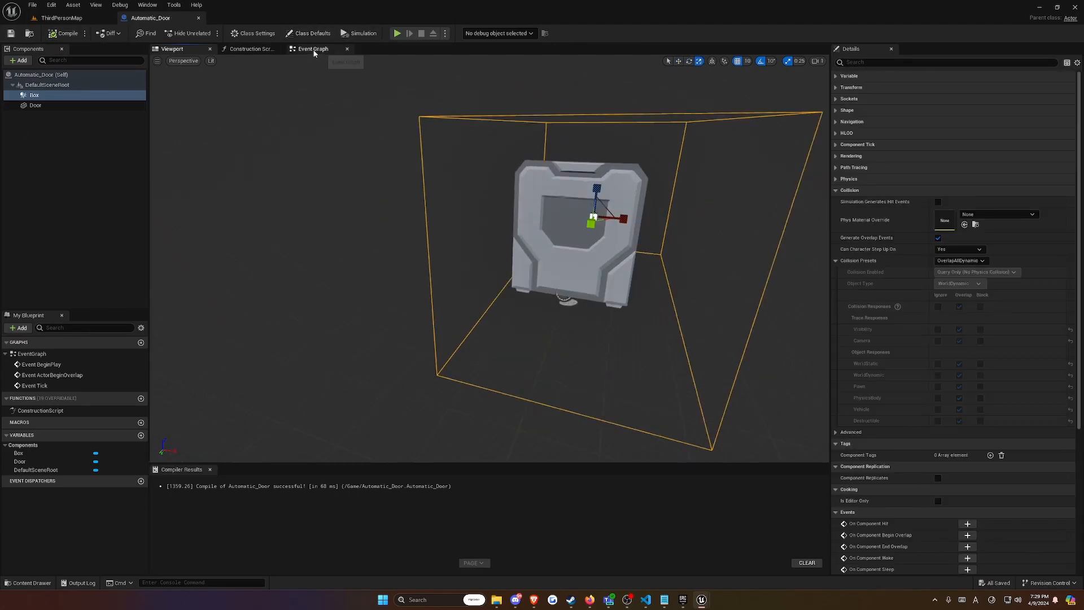
Step: In the Event Graph, add a Timeline node with its Play input connected to Event ActorBeginOverlap and align it beside the event
{"action": "left_click", "coordinate": [314, 53]}
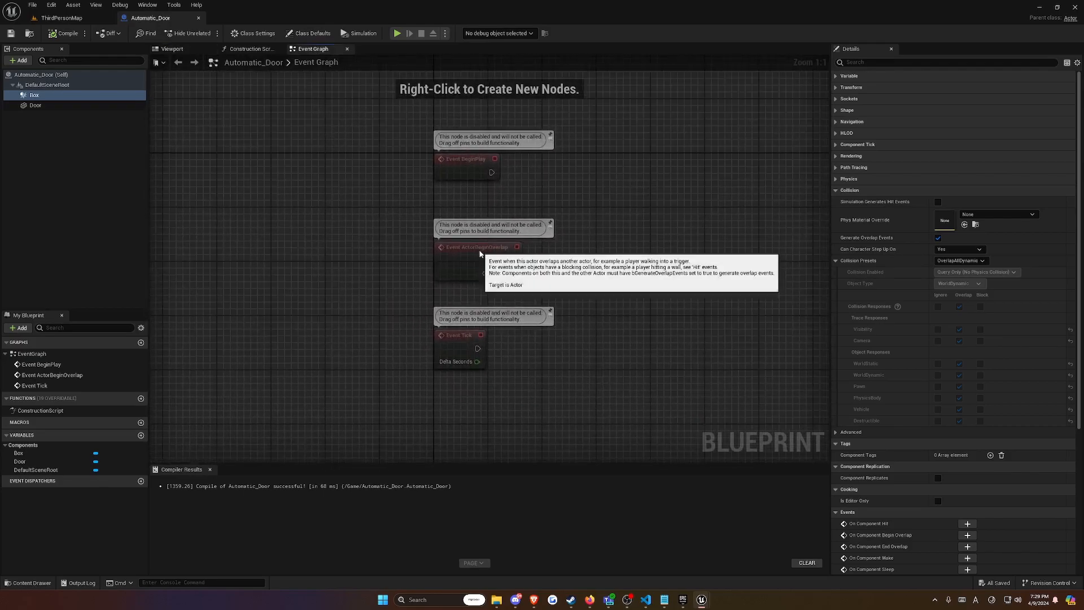
{"action": "left_click", "coordinate": [483, 260]}
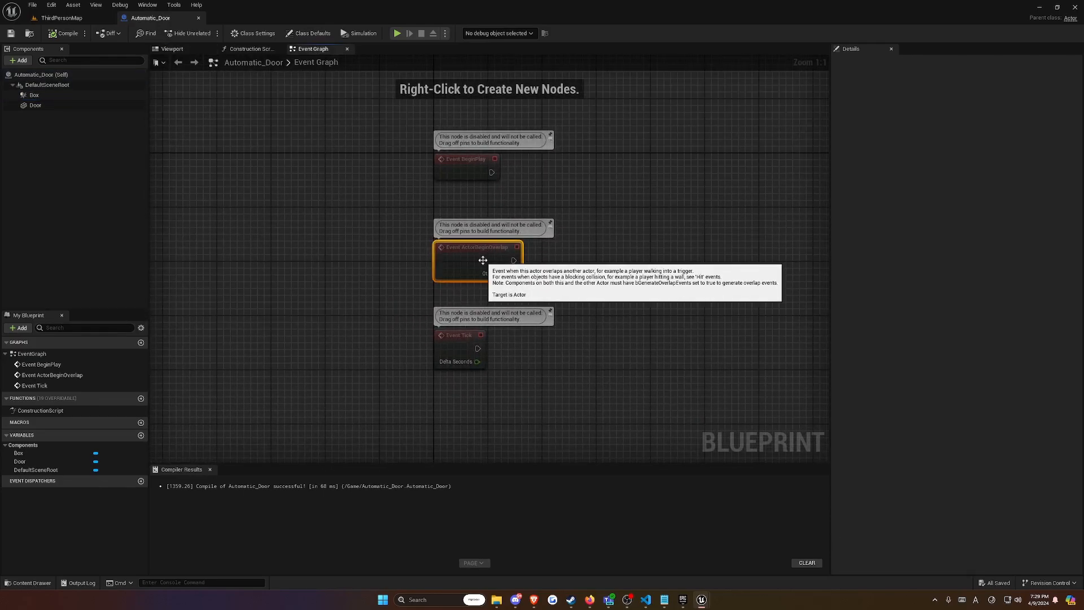
{"action": "right_click_drag", "start_coordinate": [575, 255], "coordinate": [548, 254]}
{"action": "left_click_drag", "start_coordinate": [487, 259], "coordinate": [529, 262]}
{"action": "type", "text": "tik"}
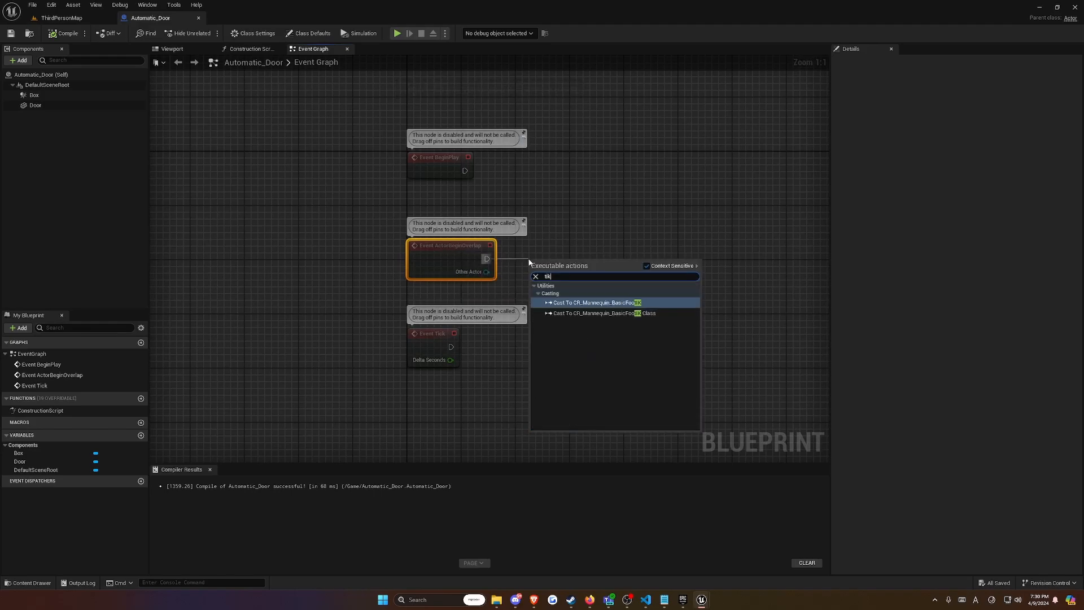
{"action": "key", "text": "BackSpace"}
{"action": "type", "text": "meline"}
{"action": "key", "text": "Return"}
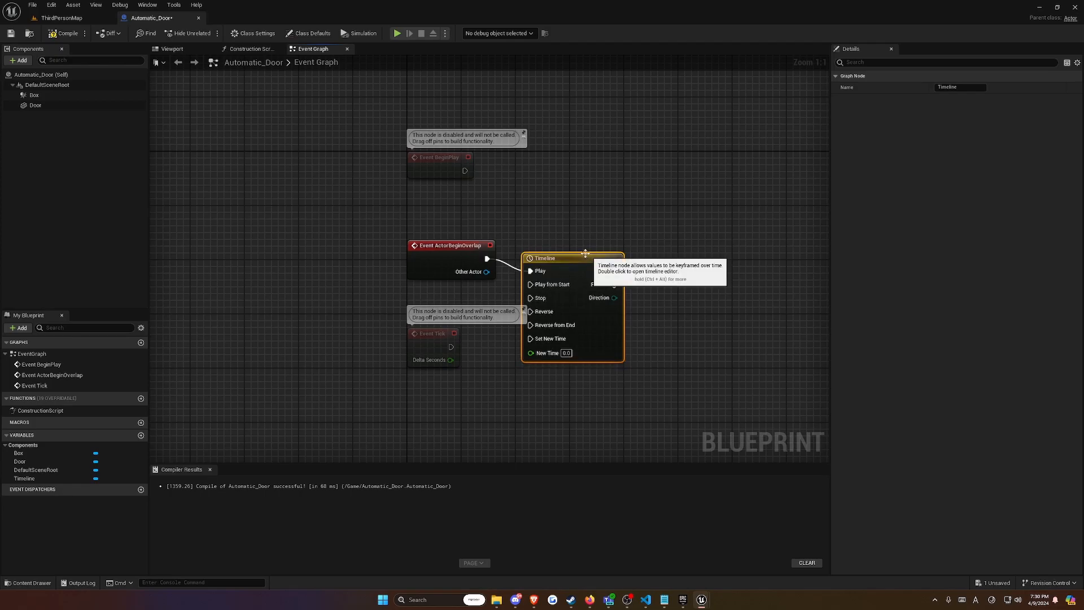
{"action": "left_click_drag", "start_coordinate": [559, 260], "coordinate": [579, 247]}
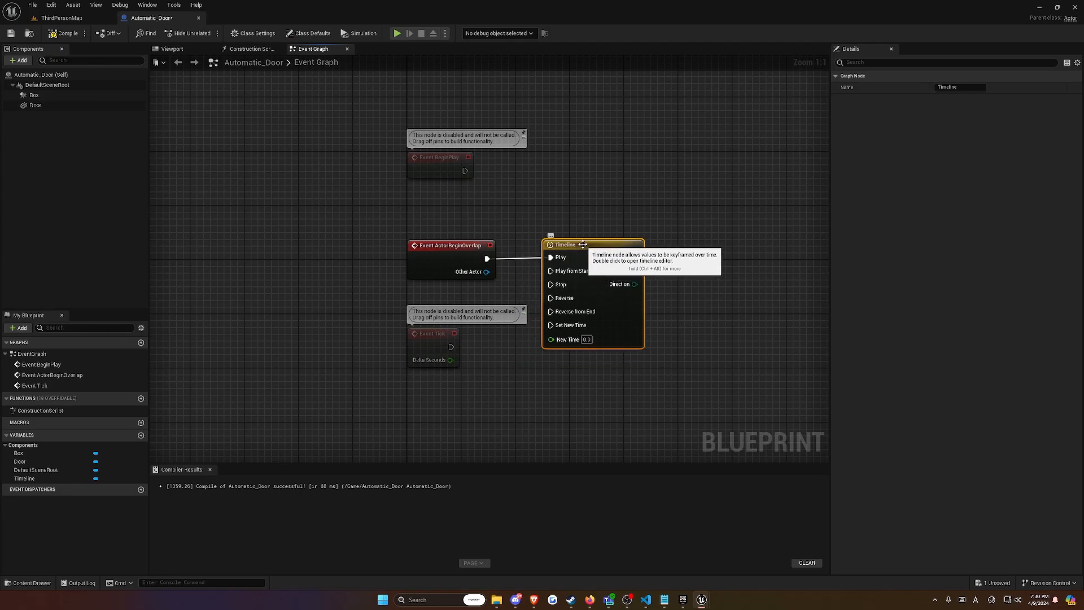
Step: Add a float track named DoorOpening to the Timeline and set the timeline length to 2.00
{"action": "double_click", "coordinate": [582, 244]}
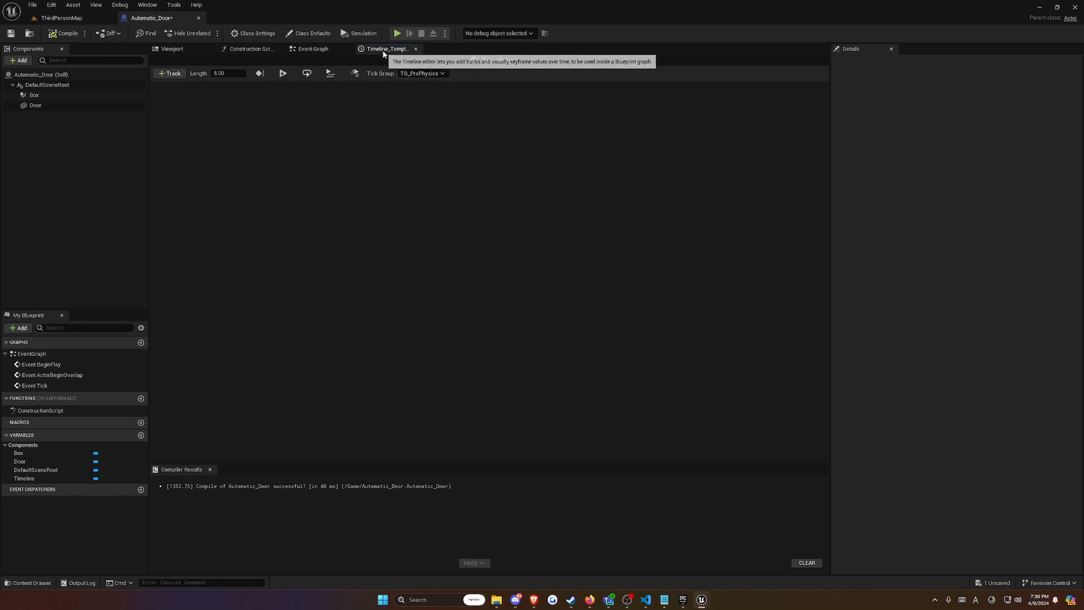
{"action": "left_click", "coordinate": [172, 74]}
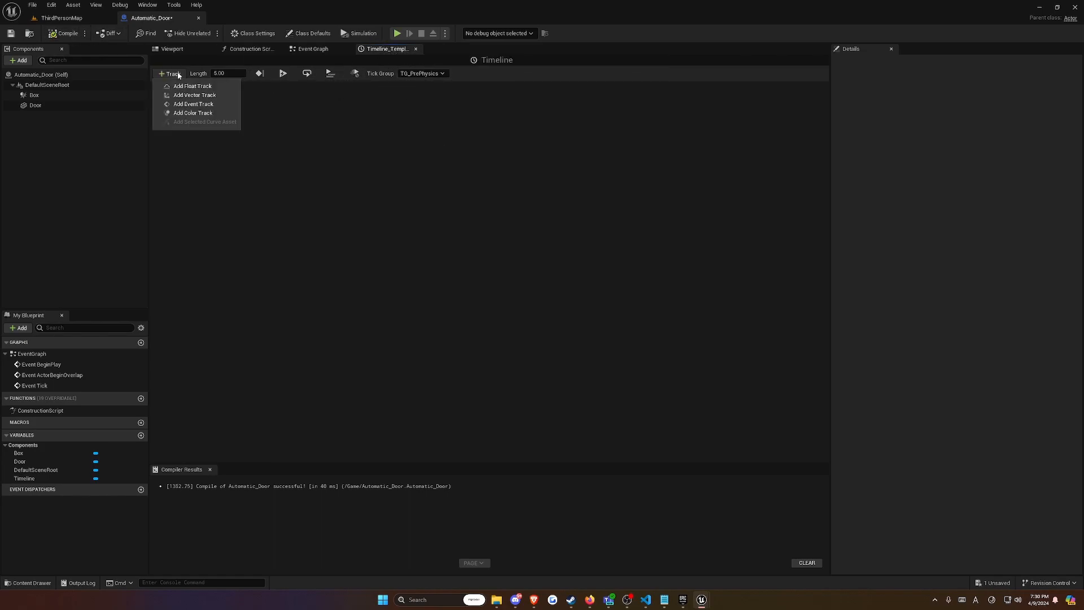
{"action": "left_click", "coordinate": [191, 86]}
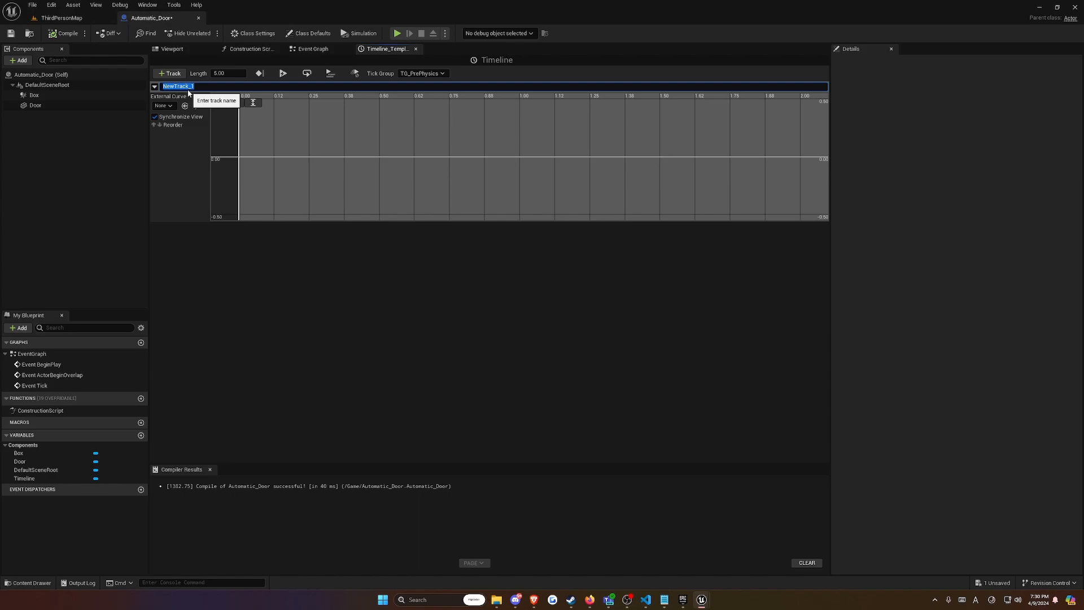
{"action": "key", "text": "Return"}
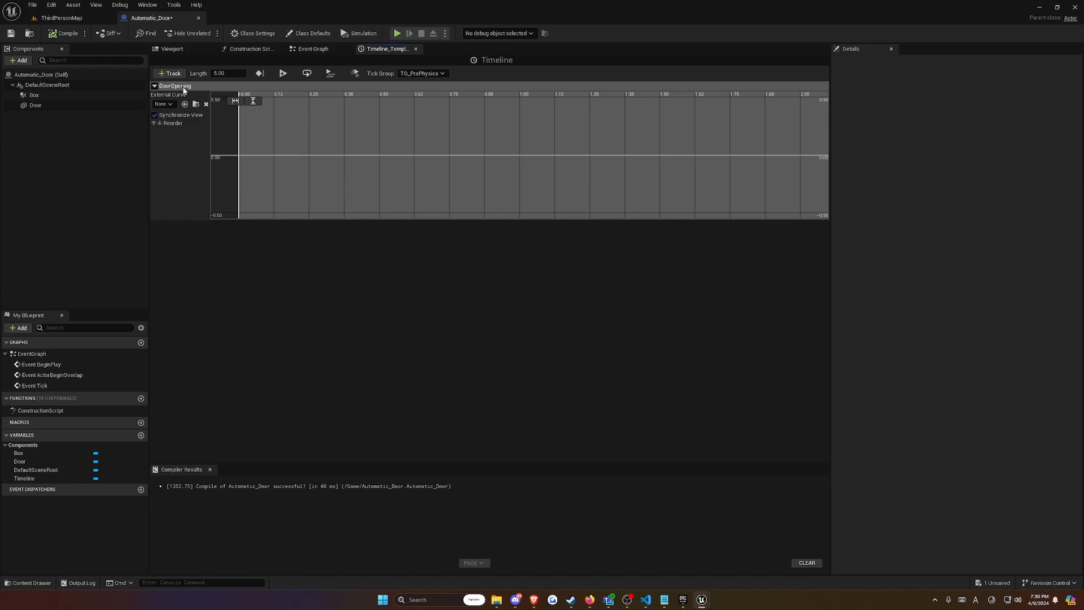
{"action": "left_click", "coordinate": [228, 73]}
{"action": "type", "text": "2"}
{"action": "key", "text": "Return"}
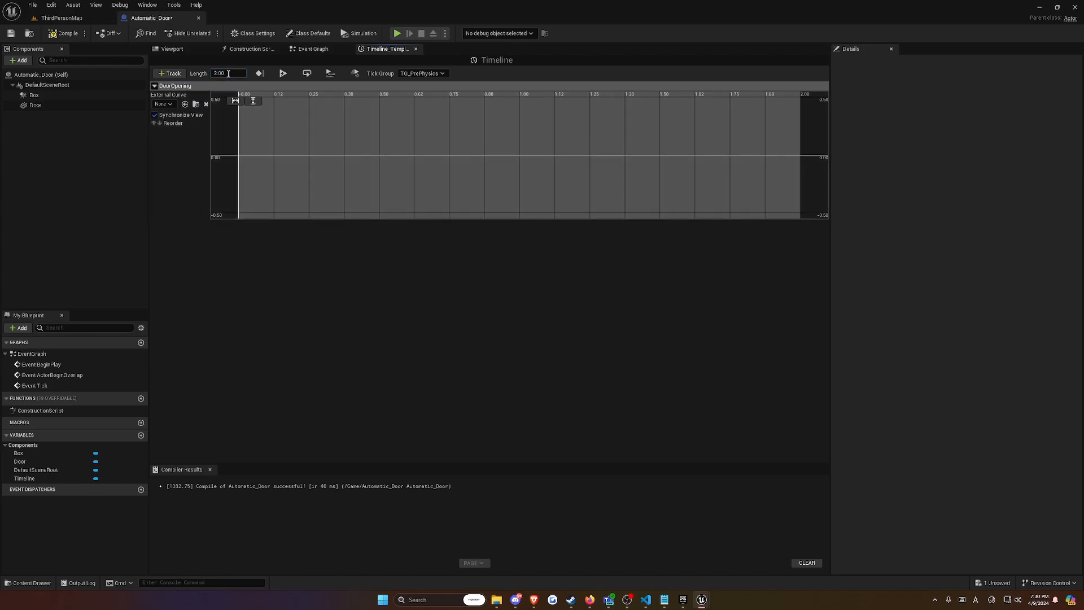
Step: Add two keys to the DoorOpening curve and set the first key to time 0 and value 0
{"action": "left_click", "coordinate": [255, 144], "text": "shift"}
{"action": "left_click", "coordinate": [300, 139], "text": "shift"}
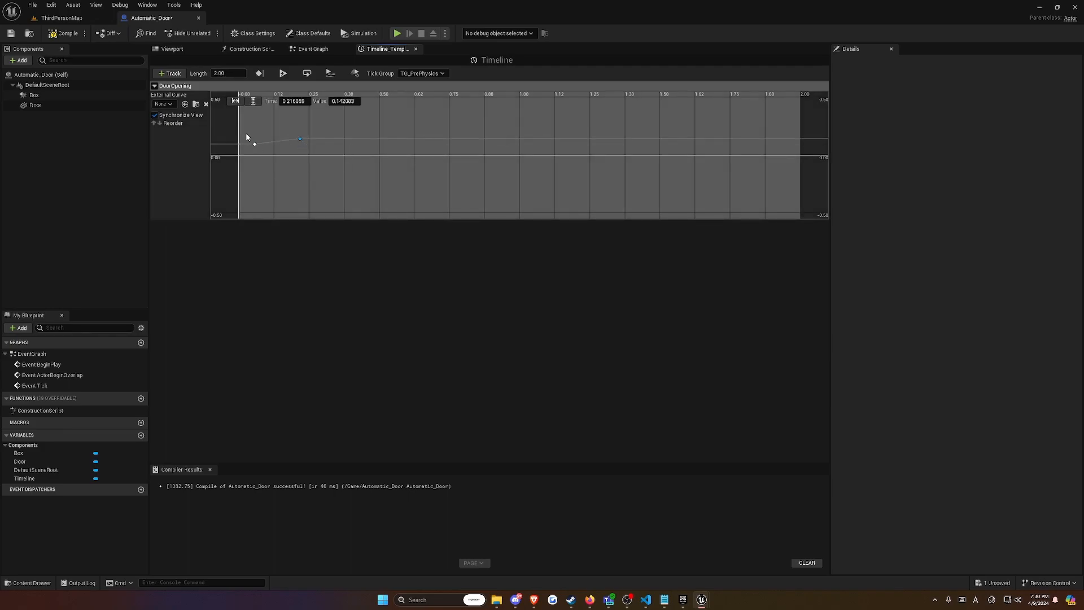
{"action": "left_click", "coordinate": [298, 101]}
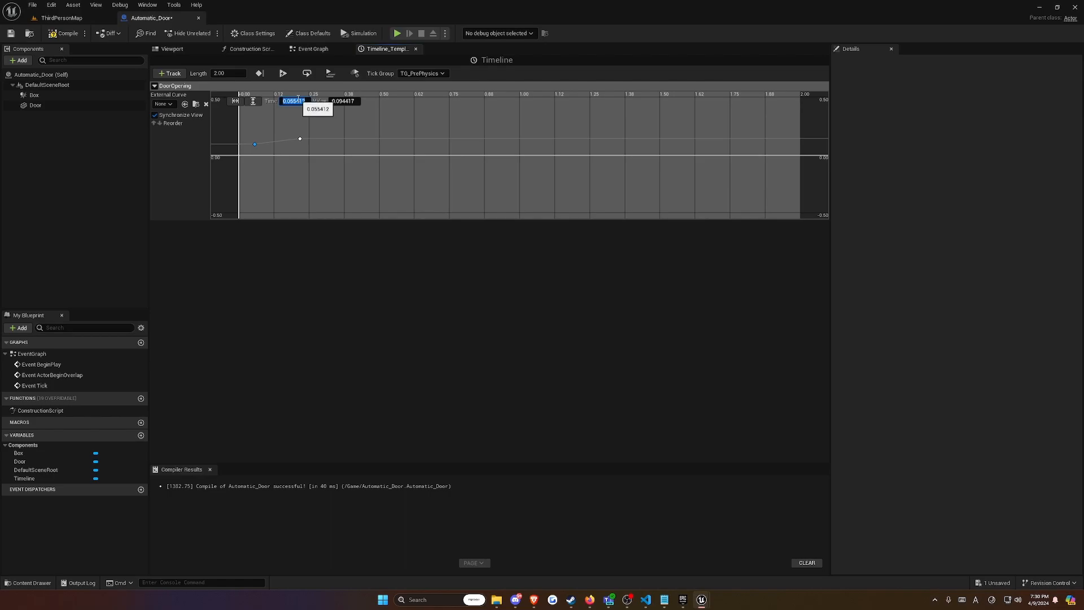
{"action": "key", "text": "Tab"}
{"action": "type", "text": "0"}
{"action": "key", "text": "Return"}
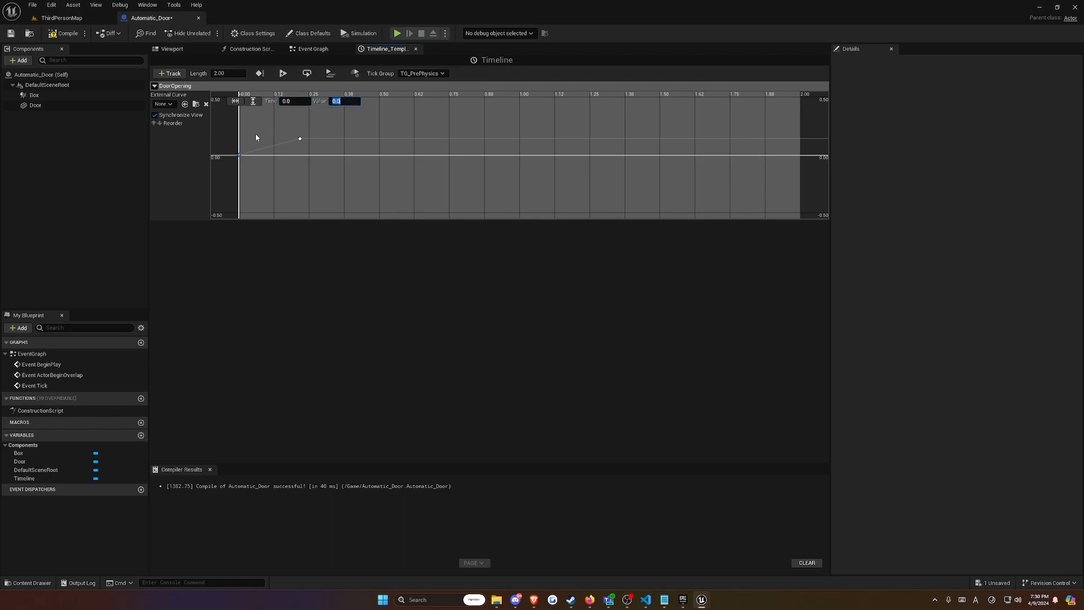
Step: Set the second DoorOpening key to time 2 and value 280, and save and compile the blueprint
{"action": "left_click_drag", "start_coordinate": [323, 124], "coordinate": [289, 154]}
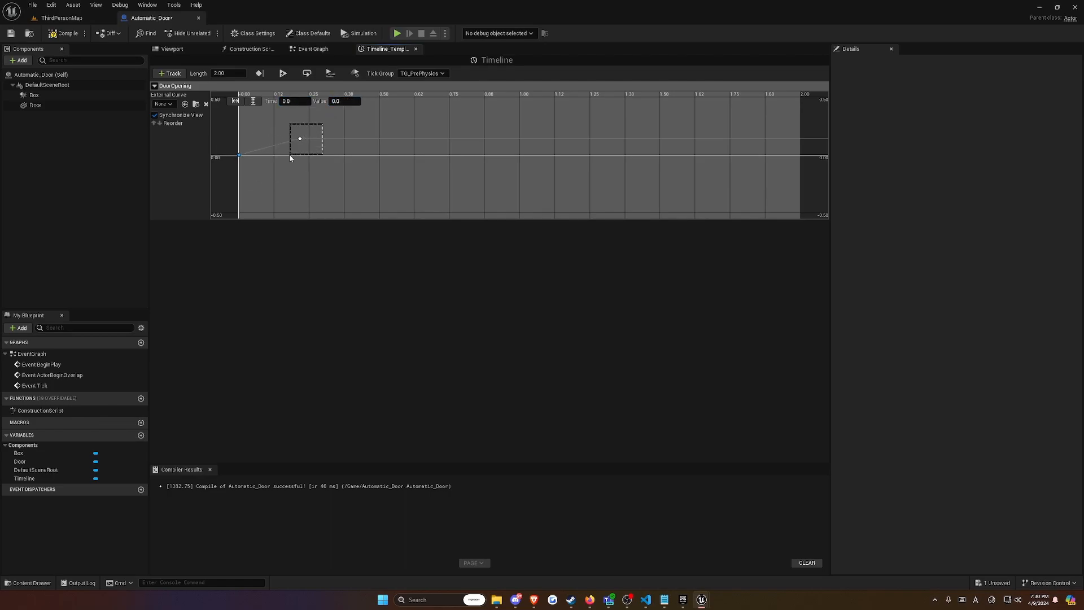
{"action": "left_click", "coordinate": [296, 105]}
{"action": "left_click", "coordinate": [344, 102]}
{"action": "type", "text": "280"}
{"action": "key", "text": "Return"}
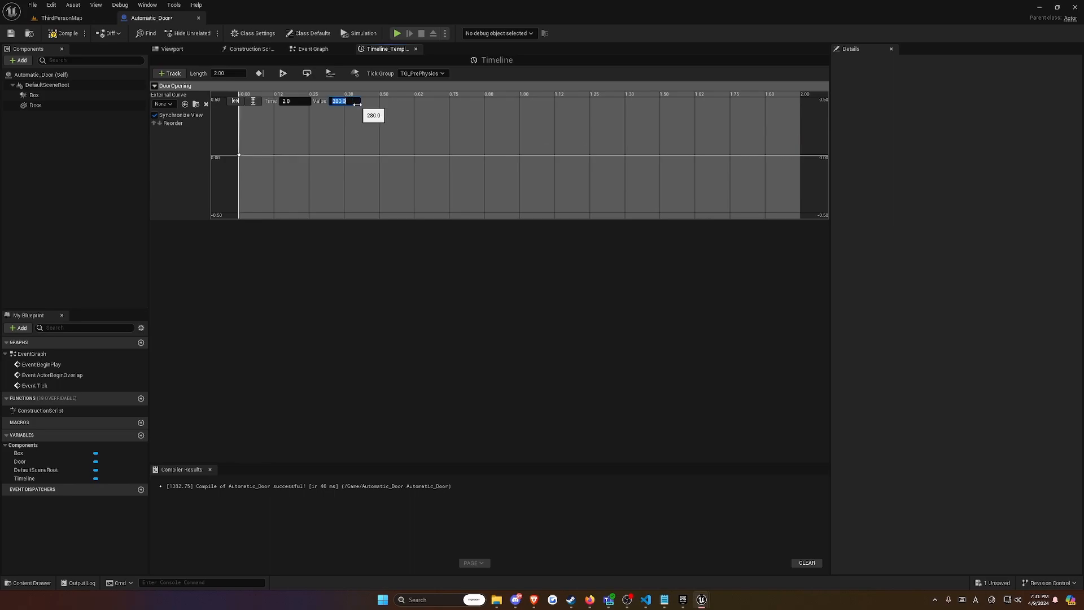
{"action": "left_click", "coordinate": [405, 142]}
{"action": "key", "text": "ctrl+s"}
{"action": "left_click", "coordinate": [68, 33]}
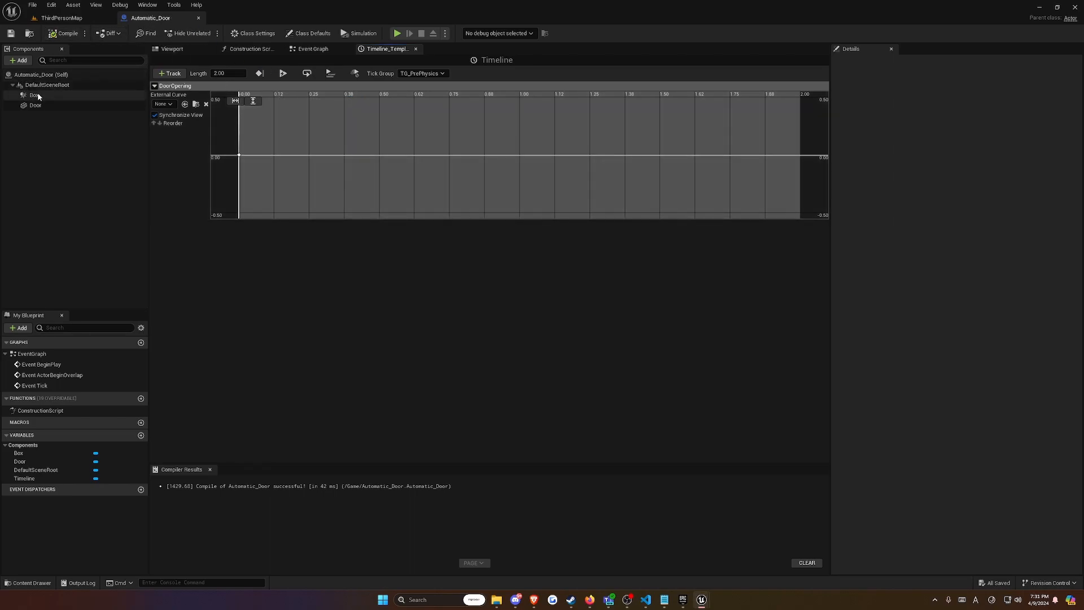
Step: Move the Door mesh straight up along Z in the blueprint viewport to its fully open height
{"action": "left_click", "coordinate": [172, 49]}
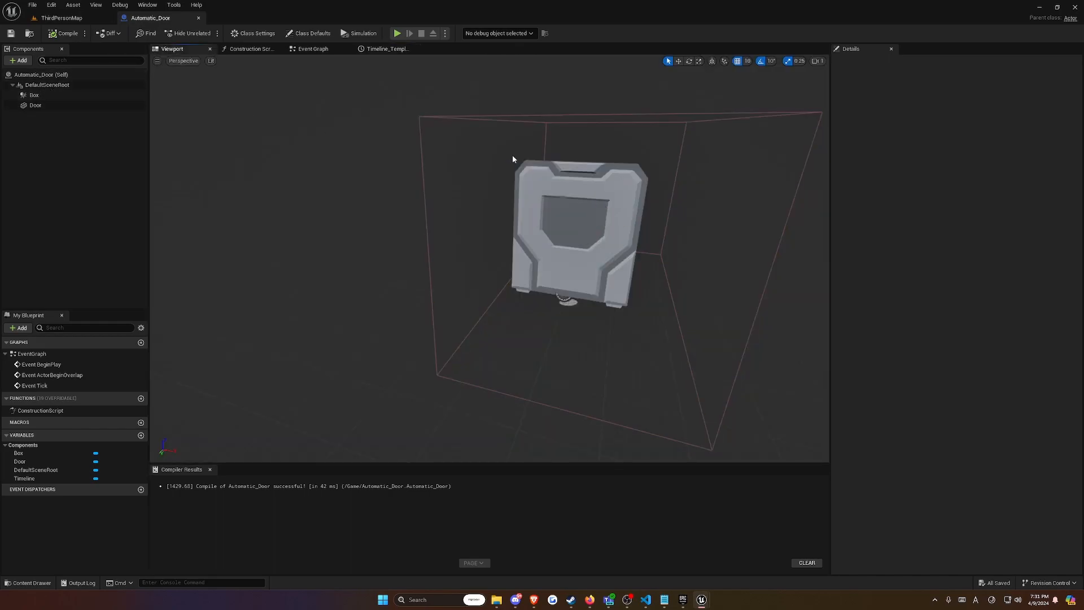
{"action": "left_click", "coordinate": [546, 184]}
{"action": "key", "text": "w"}
{"action": "mouse_move", "coordinate": [615, 214]}
{"action": "right_mouse_down"}
{"action": "mouse_move", "coordinate": [644, 223]}
{"action": "mouse_move", "coordinate": [615, 213]}
{"action": "right_mouse_up"}
{"action": "key", "text": "s"}
{"action": "key", "text": "w"}
{"action": "left_click_drag", "start_coordinate": [467, 310], "coordinate": [495, 118]}
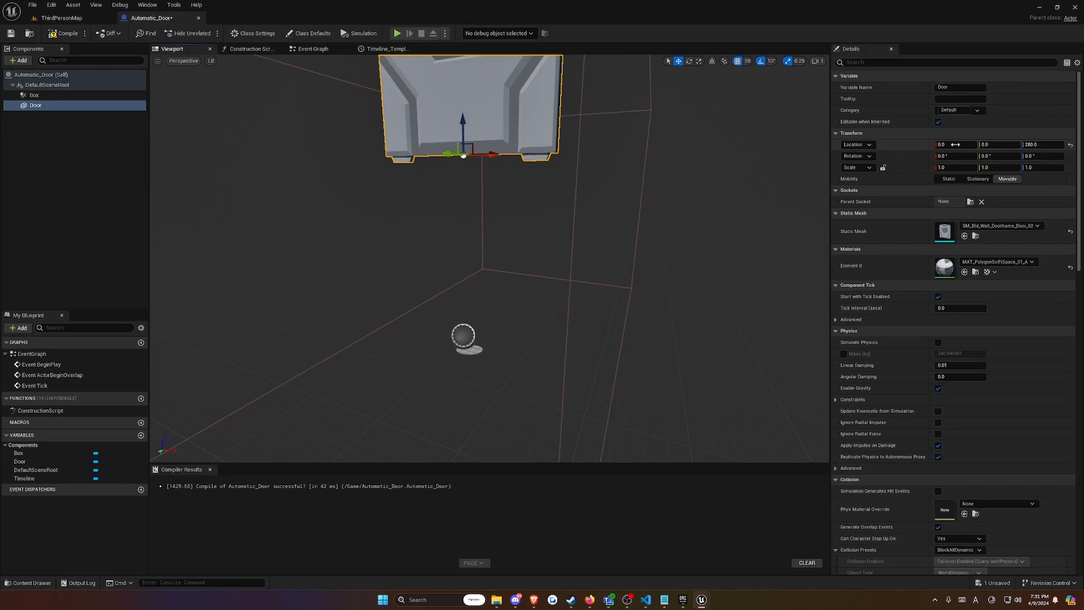
Step: Undo the Door mesh's upward move in the blueprint viewport
{"action": "key", "text": "ctrl+z"}
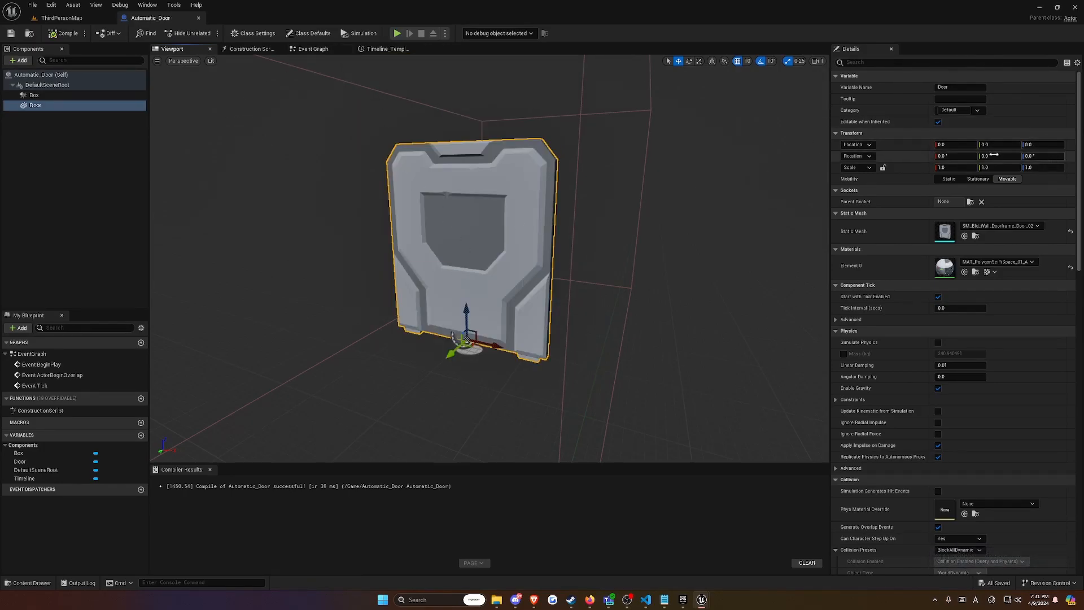
{"action": "key", "text": "f"}
Step: Select both keys of the DoorOpening curve, switch them to smooth automatic interpolation, and save the blueprint
{"action": "left_click", "coordinate": [385, 49]}
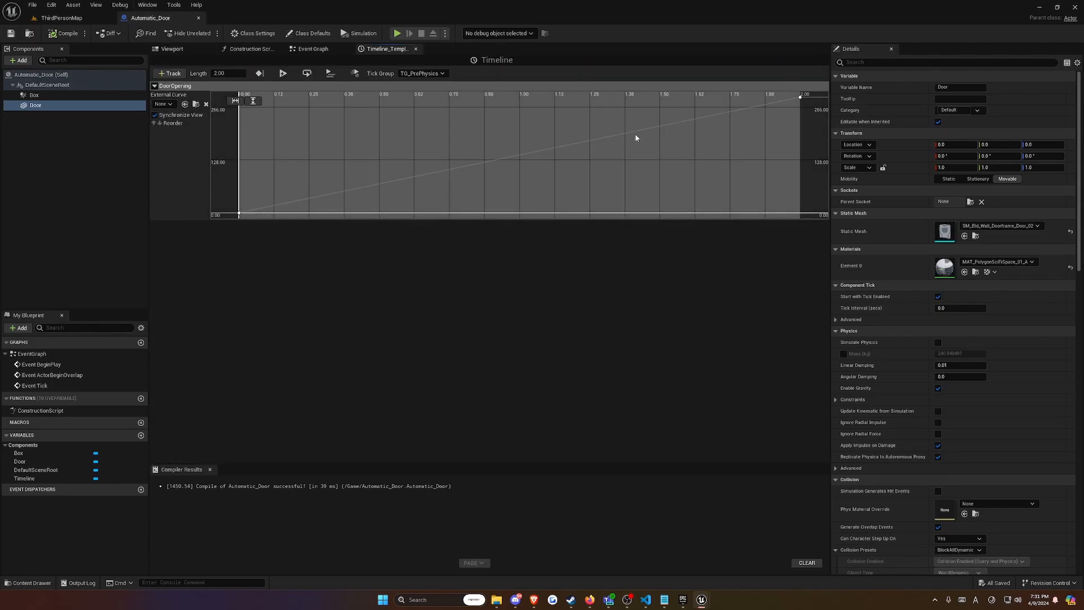
{"action": "left_click_drag", "start_coordinate": [793, 100], "coordinate": [223, 218]}
{"action": "right_click", "coordinate": [240, 215]}
{"action": "left_click", "coordinate": [270, 230]}
{"action": "key", "text": "ctrl+s"}
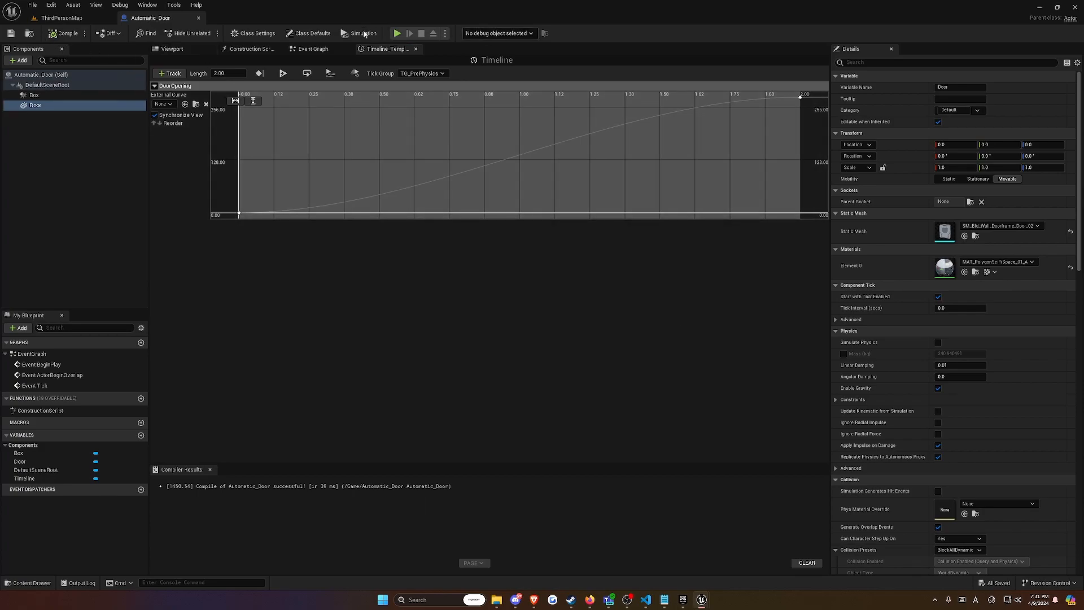
Step: Add a Set Relative Location node for Door to the event graph, driven by the Timeline's Update output, with the Door reference above it
{"action": "left_click", "coordinate": [313, 49]}
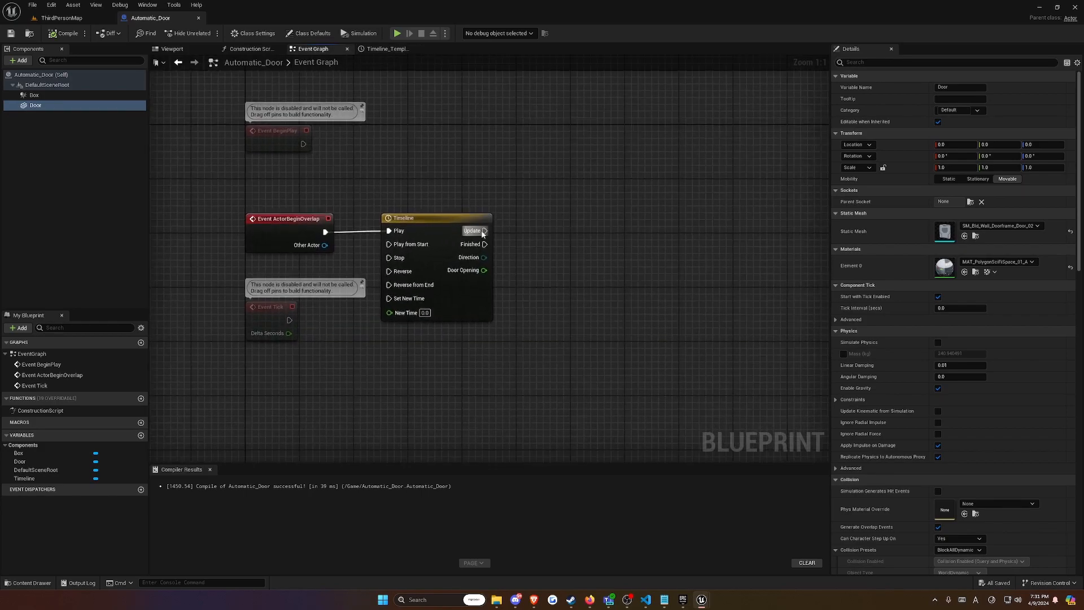
{"action": "left_click_drag", "start_coordinate": [485, 231], "coordinate": [528, 230]}
{"action": "type", "text": "set relative location"}
{"action": "left_click_drag", "start_coordinate": [482, 204], "coordinate": [603, 196]}
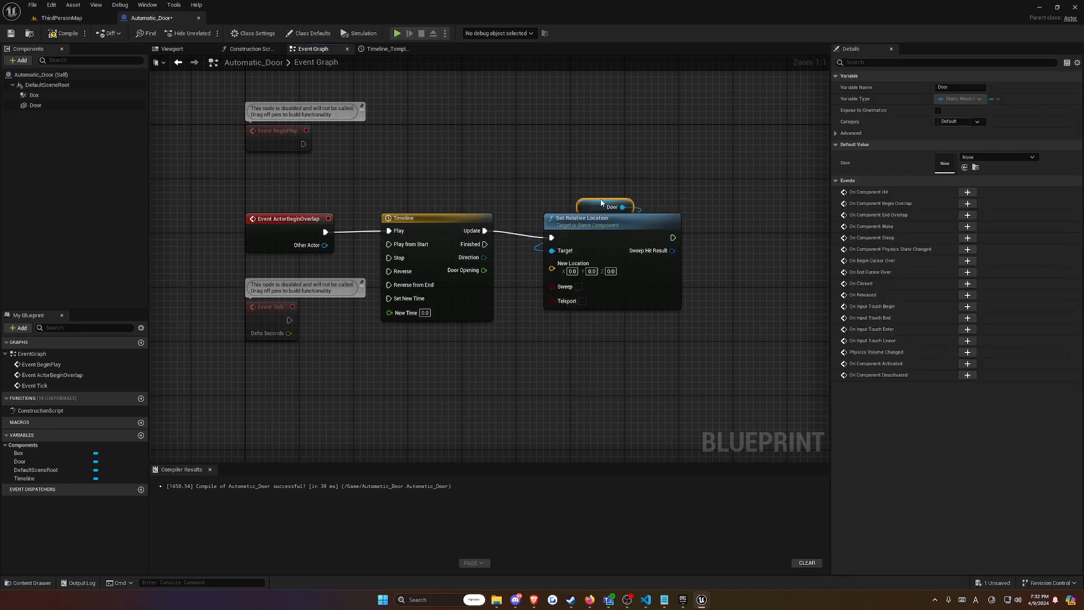
Step: Split the New Location struct pin and connect the Timeline's Door Opening output to New Location Z
{"action": "right_click", "coordinate": [553, 269]}
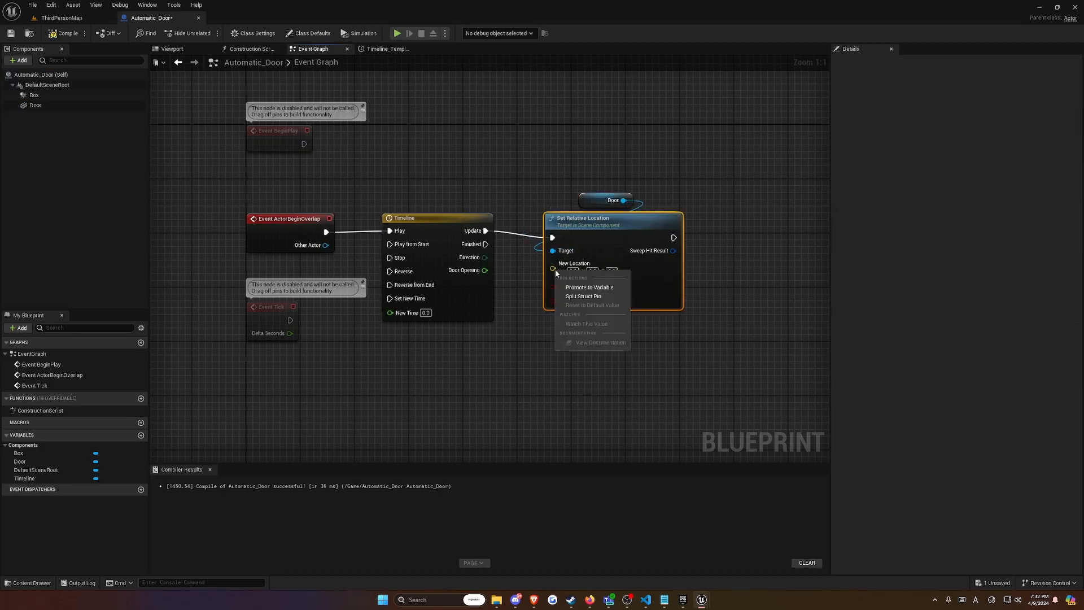
{"action": "left_click", "coordinate": [588, 297]}
{"action": "left_click_drag", "start_coordinate": [484, 270], "coordinate": [565, 301]}
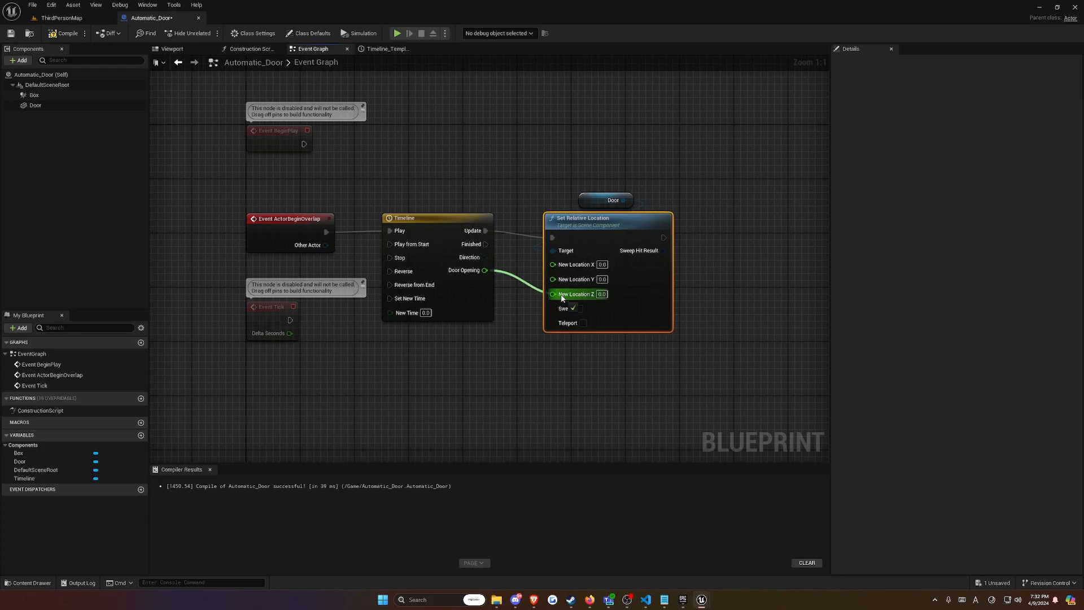
Step: Place an Automatic_Door instance in the sci-fi wall's doorway in ThirdPersonMap
{"action": "left_click", "coordinate": [62, 17]}
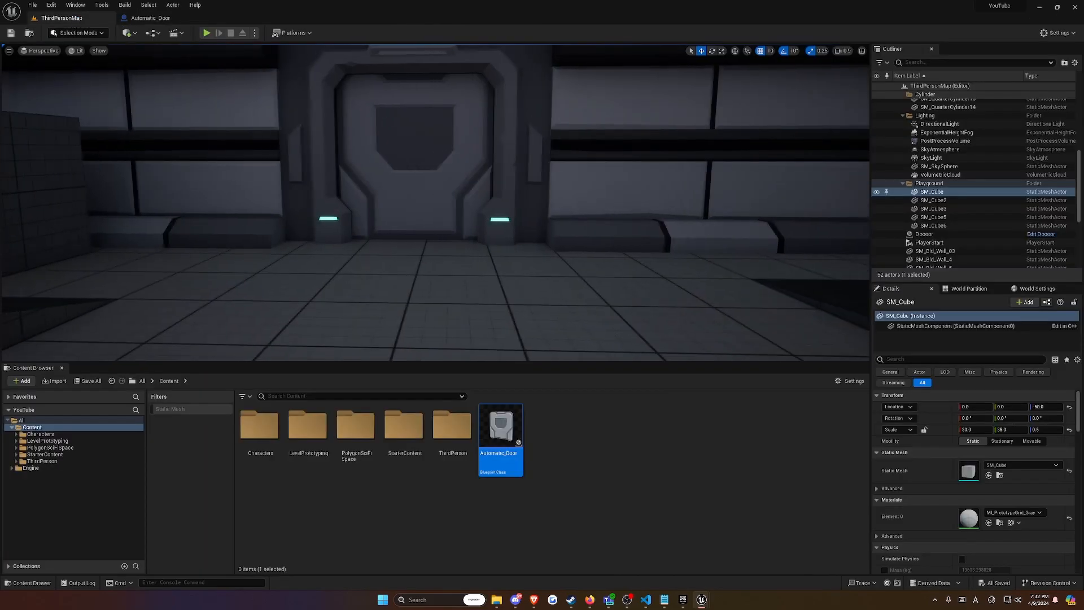
{"action": "left_click_drag", "start_coordinate": [508, 438], "coordinate": [408, 283]}
Step: Play the level, run the character up to the door and away from it to test the overlap, and stop the session
{"action": "key", "text": "alt+p"}
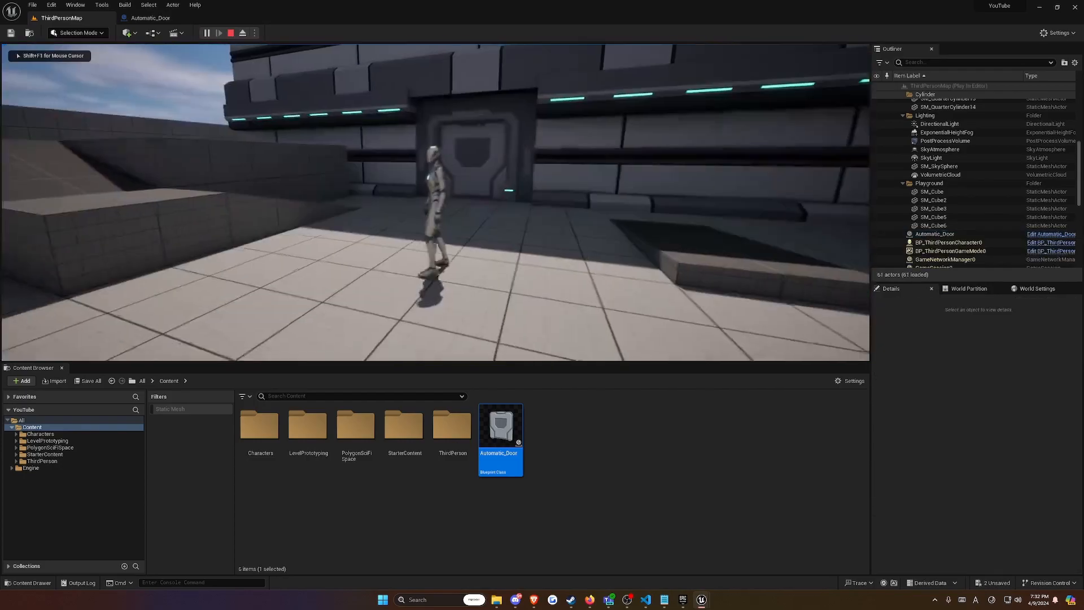
{"action": "key", "text": "w"}
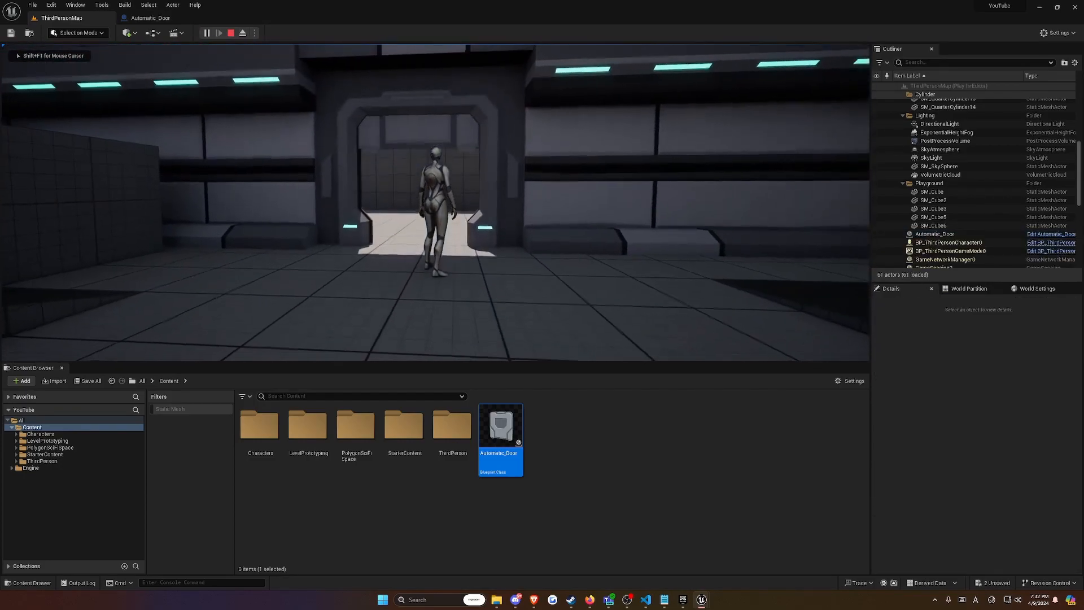
{"action": "key", "text": "s"}
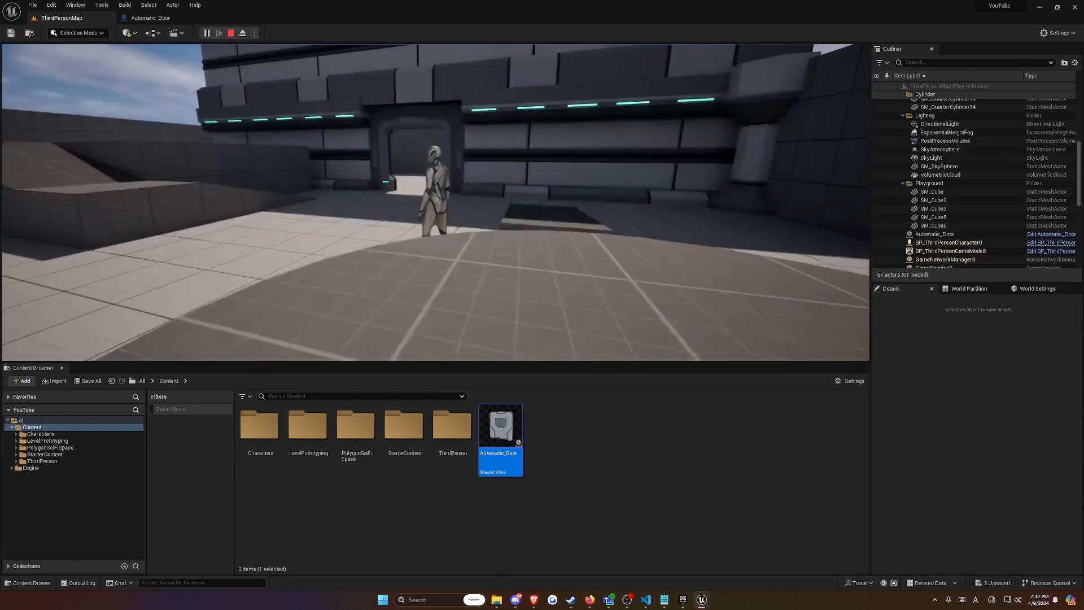
{"action": "key", "text": "w"}
{"action": "key", "text": "space"}
{"action": "key", "text": "w"}
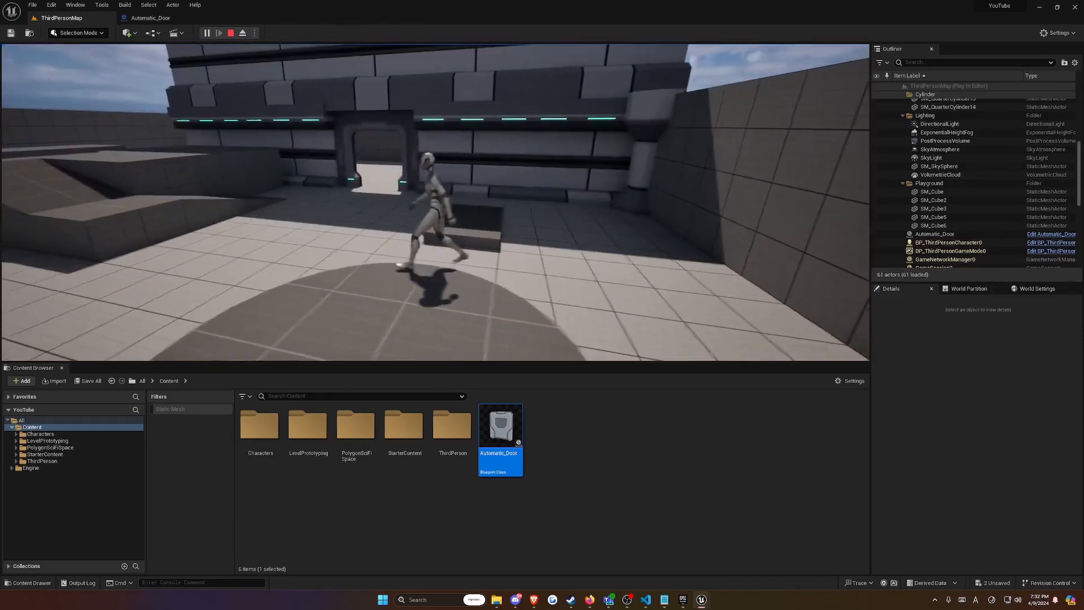
{"action": "key", "text": "Escape"}
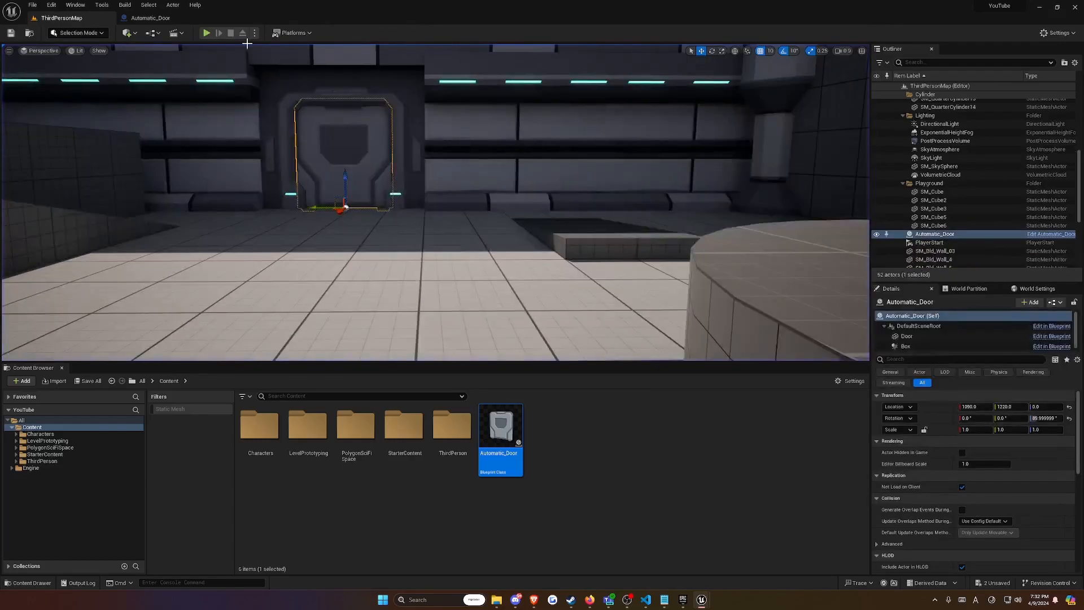
Step: Add an On Component End Overlap event for the Box component to the Automatic_Door event graph
{"action": "left_click", "coordinate": [163, 18]}
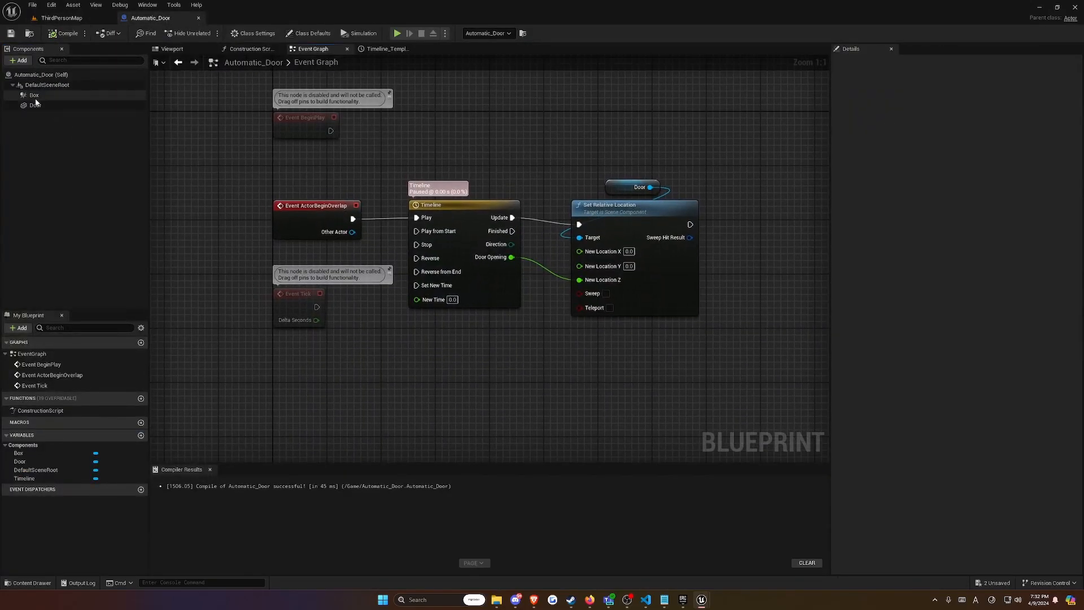
{"action": "left_click", "coordinate": [35, 96]}
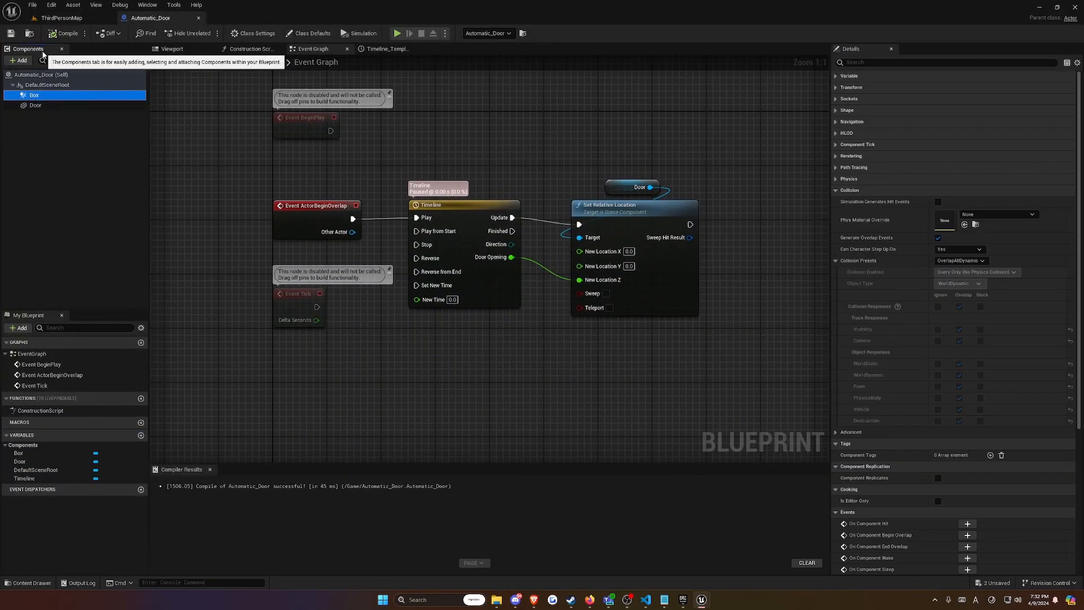
{"action": "scroll", "coordinate": [912, 415], "scroll_direction": "down", "scroll_amount": 5}
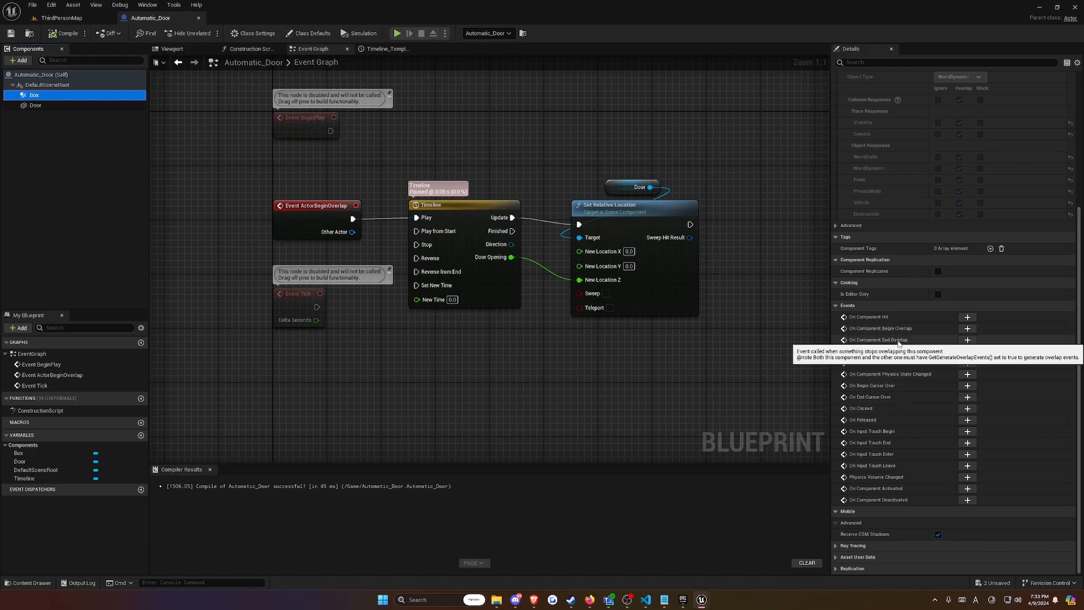
{"action": "left_click", "coordinate": [967, 342]}
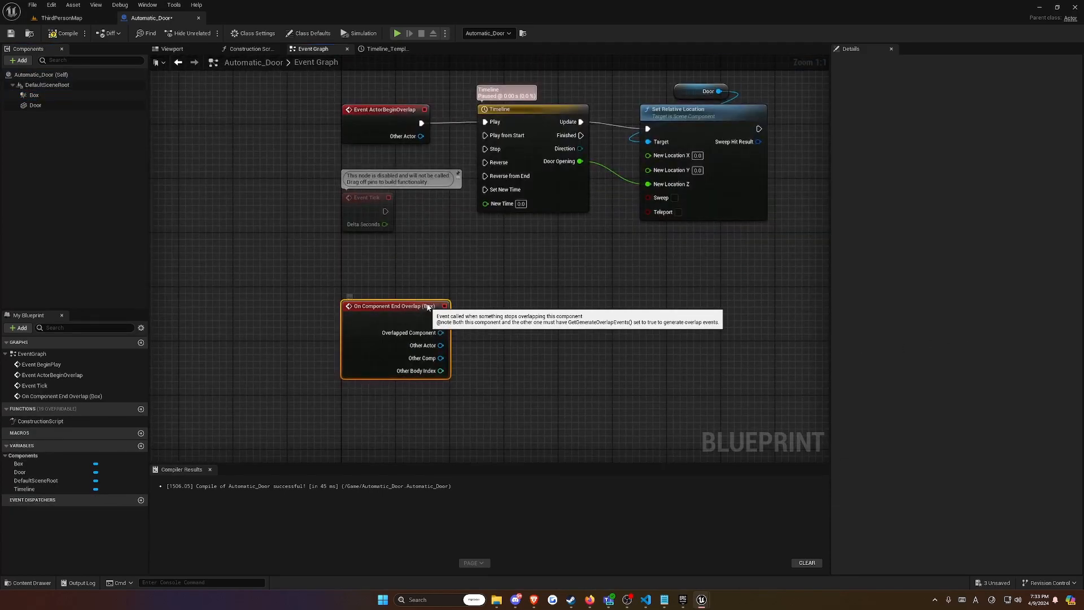
Step: Connect the Box's On Component End Overlap event to the Timeline's Reverse input and compile the blueprint
{"action": "left_click", "coordinate": [191, 51]}
{"action": "left_click", "coordinate": [441, 106]}
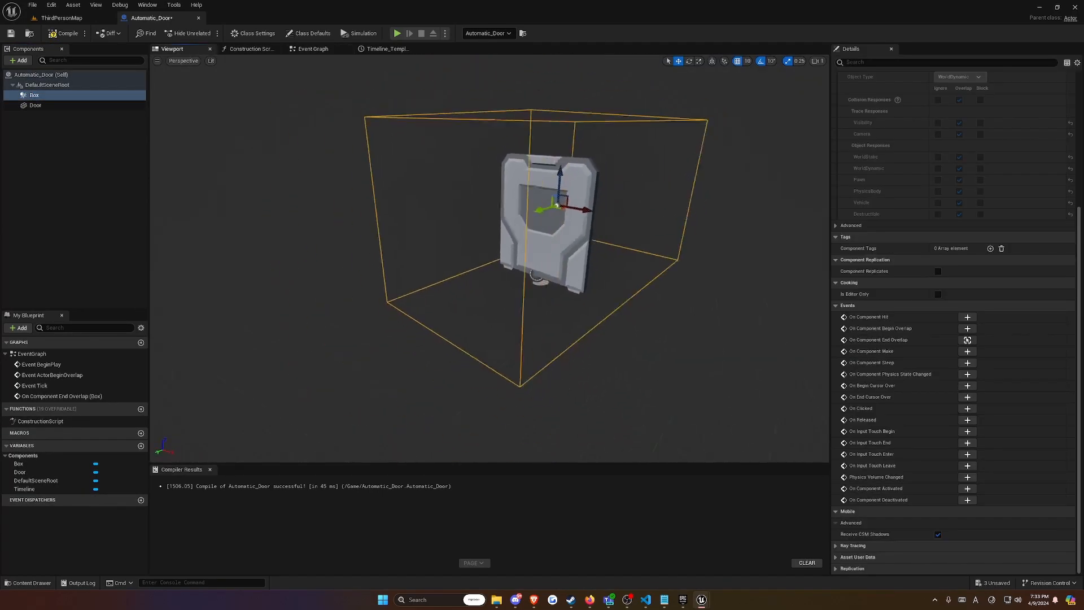
{"action": "left_click_drag", "start_coordinate": [442, 299], "coordinate": [485, 163]}
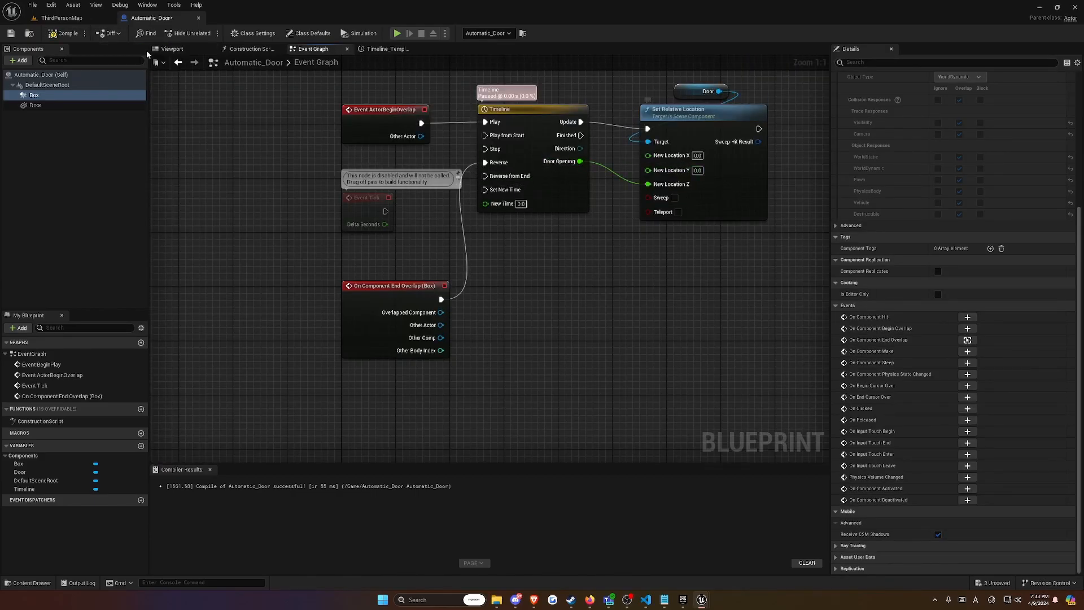
{"action": "left_click", "coordinate": [61, 36]}
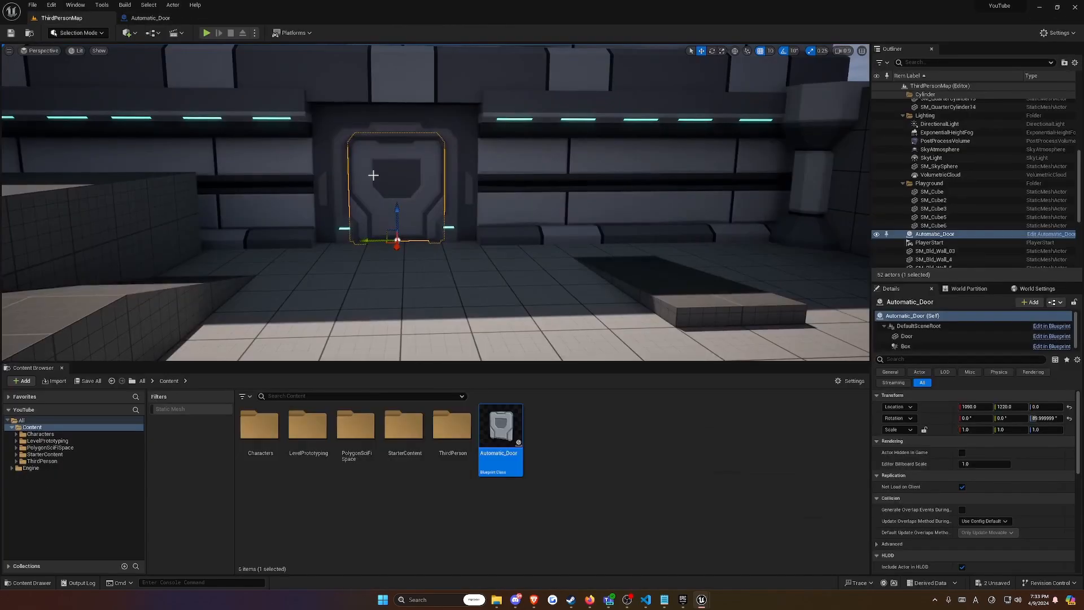
Step: Play the level full screen and run the character to the door and back to test opening and closing
{"action": "key", "text": "F11"}
{"action": "key", "text": "alt+p"}
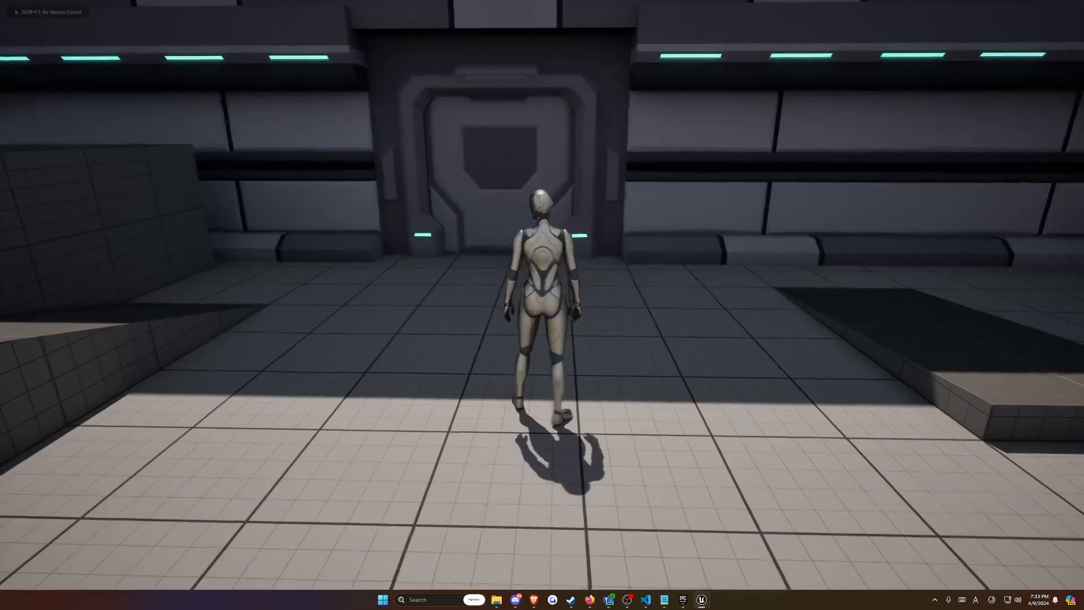
{"action": "key", "text": "w"}
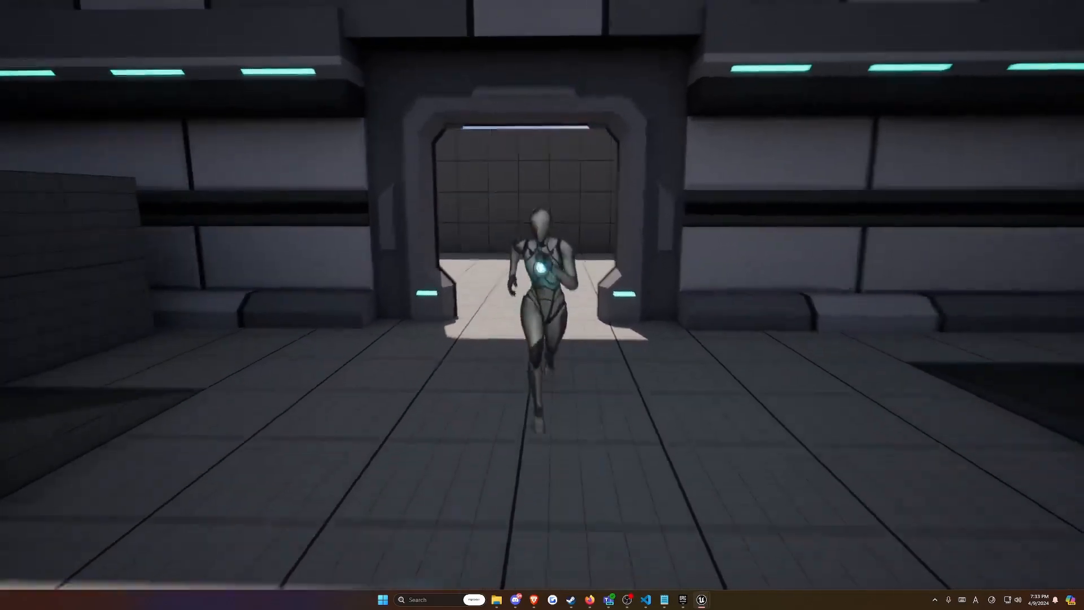
{"action": "key", "text": "shift+w"}
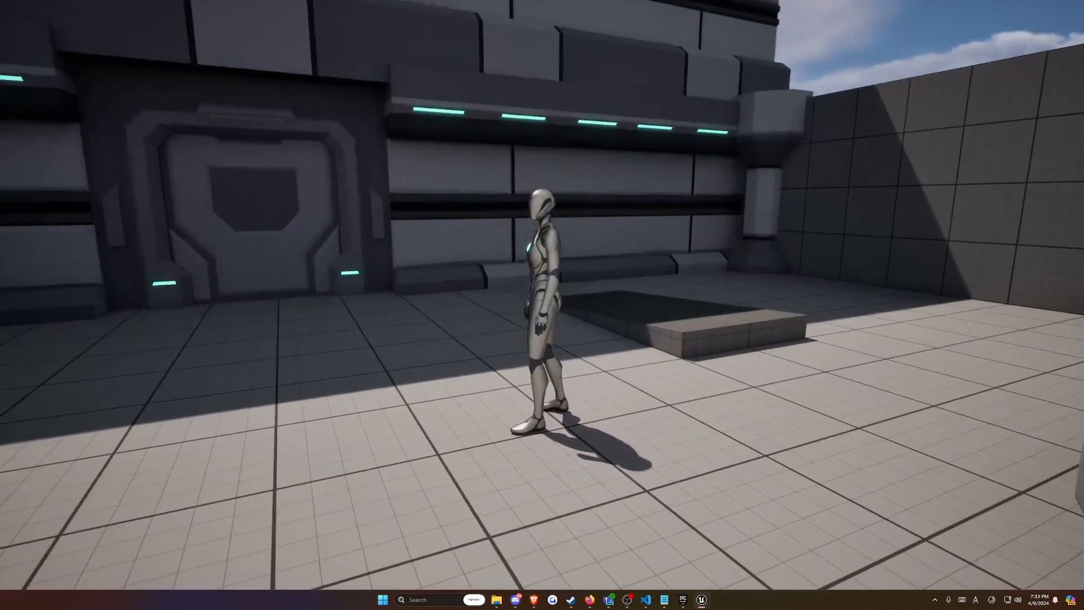
{"action": "key", "text": "d"}
{"action": "key", "text": "d"}
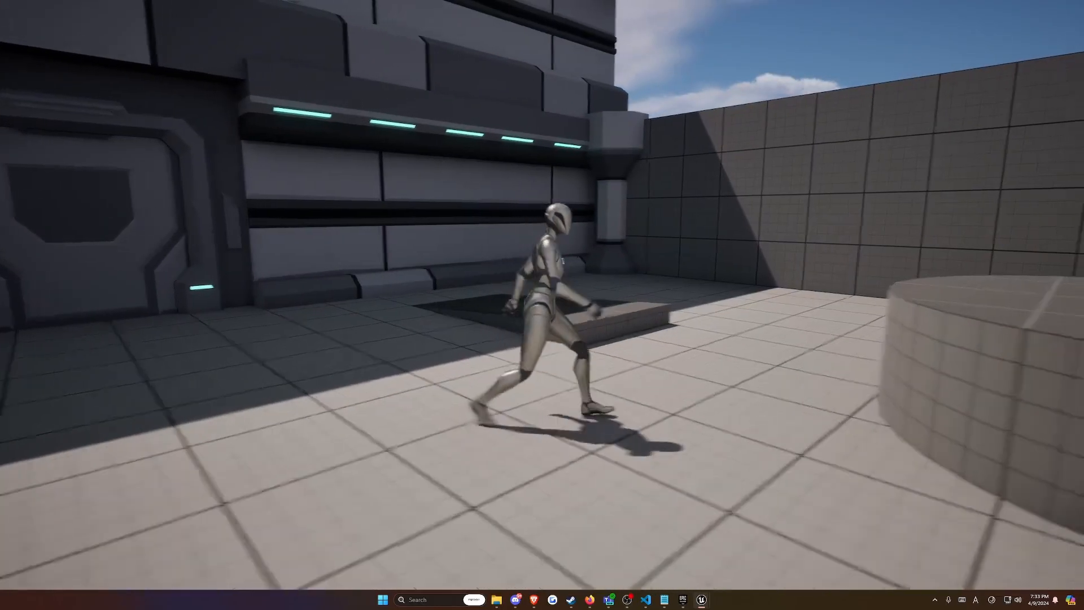
{"action": "key", "text": "space"}
{"action": "key", "text": "w"}
{"action": "key", "text": "s"}
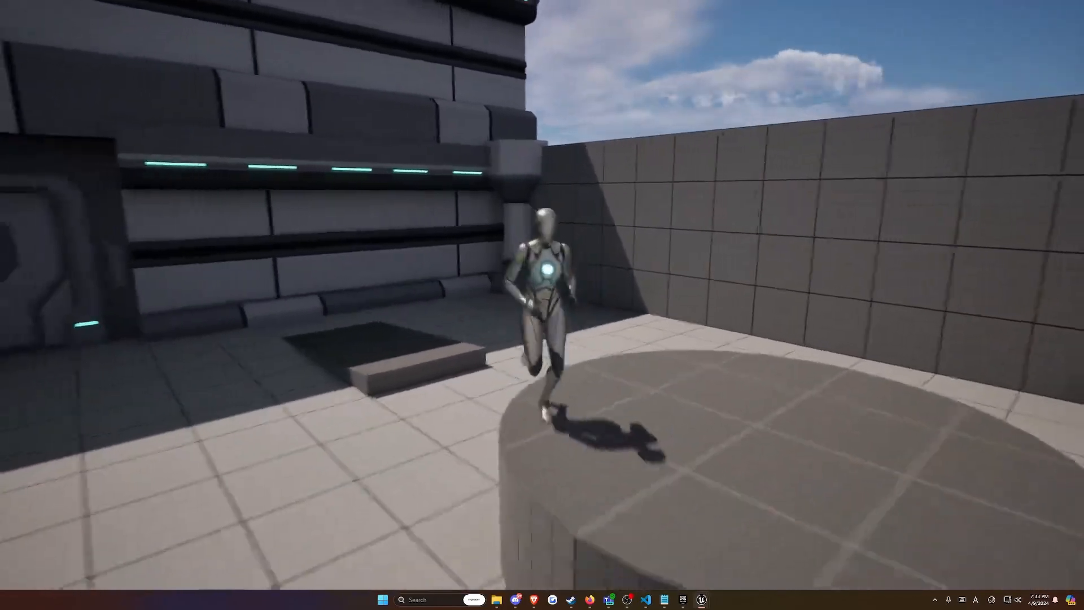
{"action": "key", "text": "space"}
{"action": "key", "text": "w"}
{"action": "key", "text": "s"}
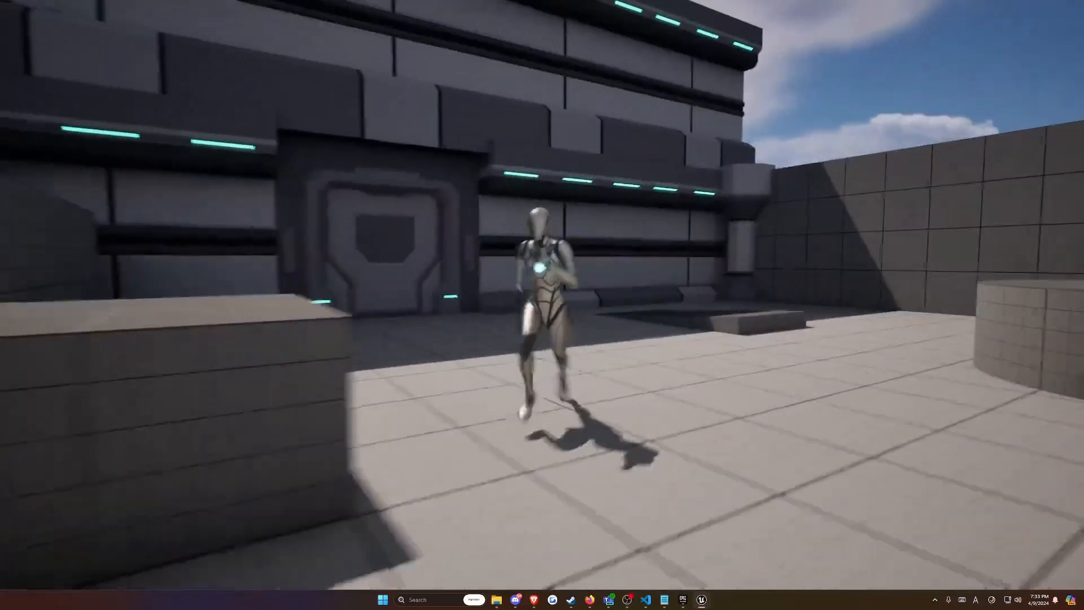
{"action": "key", "text": "d"}
{"action": "key", "text": "space"}
{"action": "key", "text": "a"}
{"action": "key", "text": "space"}
{"action": "key", "text": "w"}
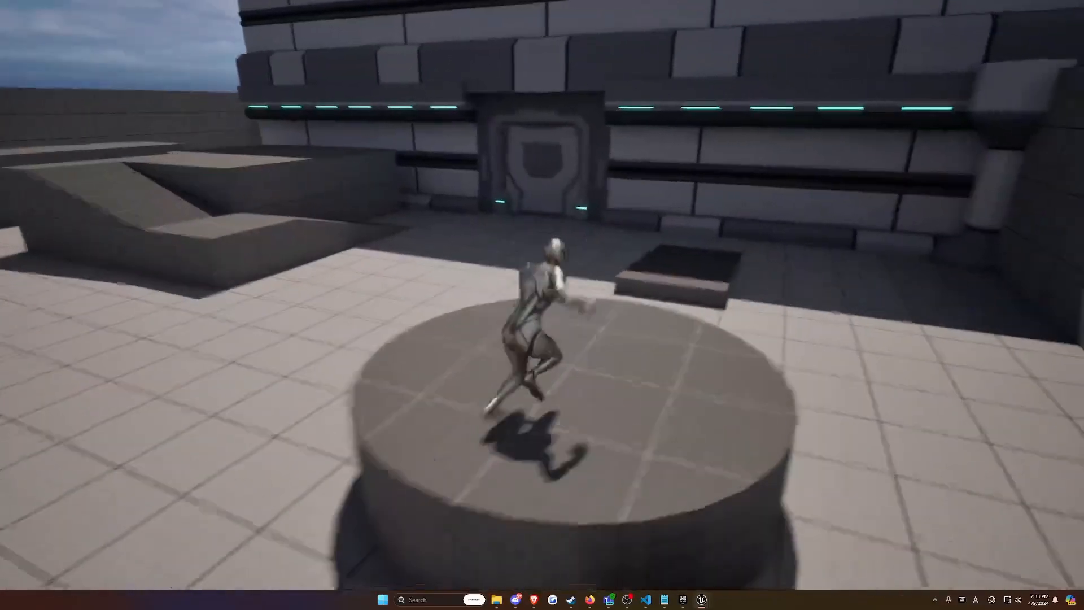